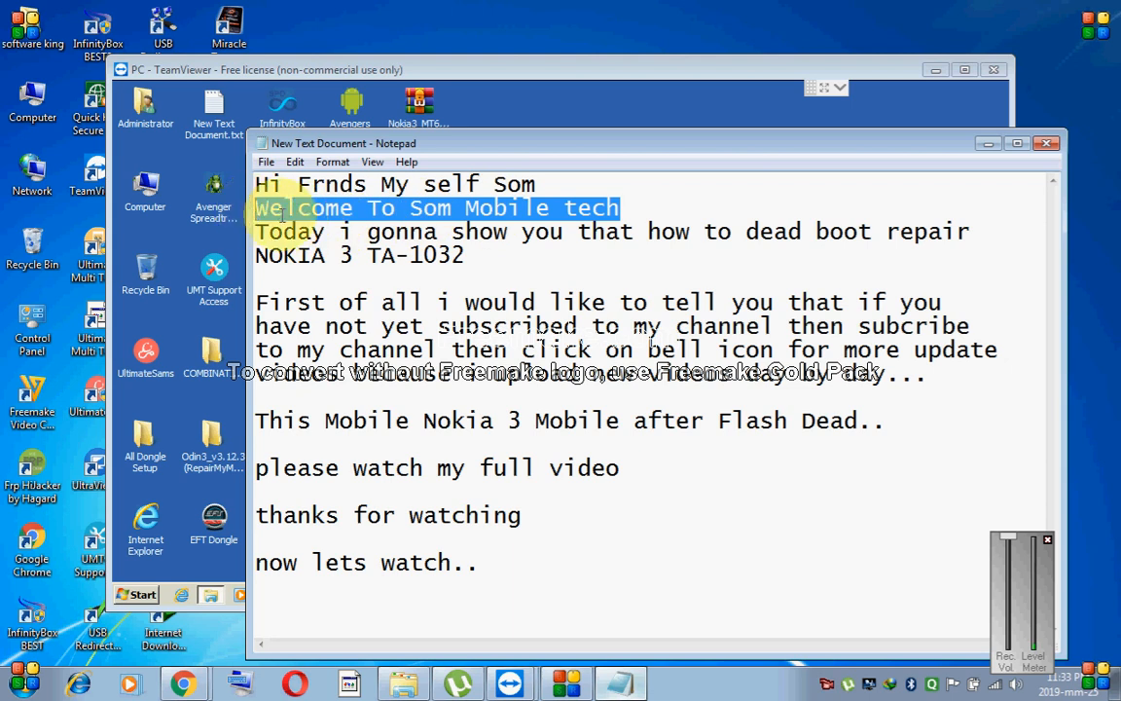
# - Read through the note introducing the Nokia 3 TA-1032 dead boot repair, highlighting each passage, and minimize it
pyautogui.moveTo(465, 255); pyautogui.dragTo(259, 232)
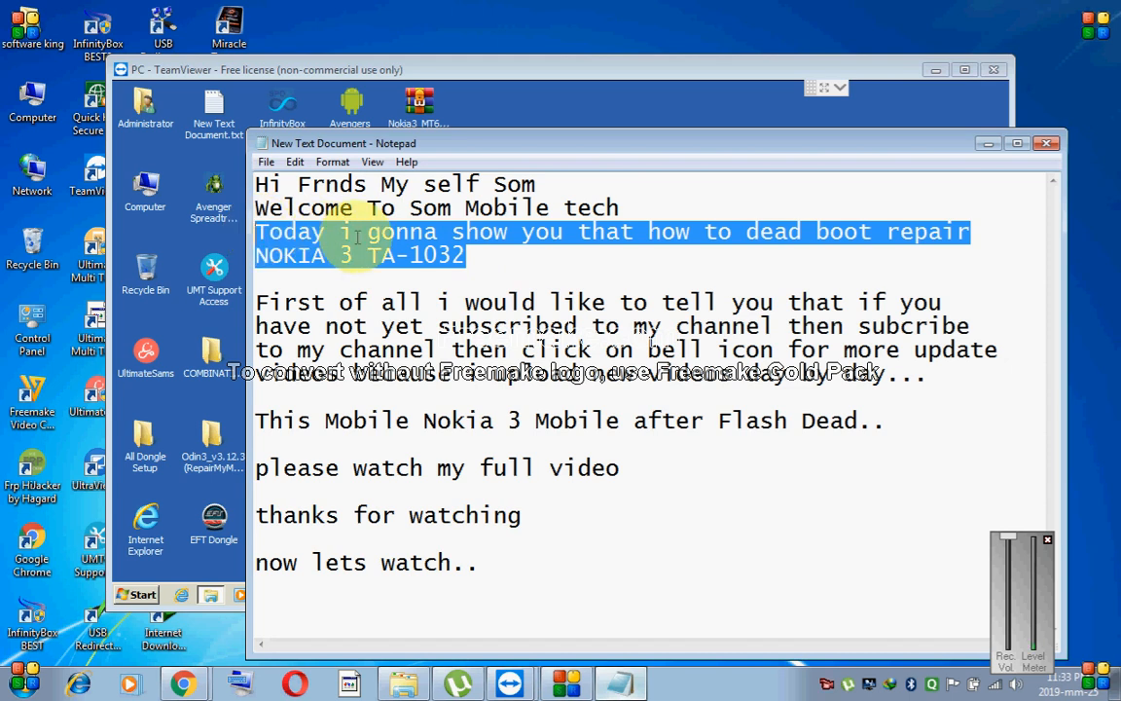
pyautogui.moveTo(929, 374); pyautogui.dragTo(246, 297)
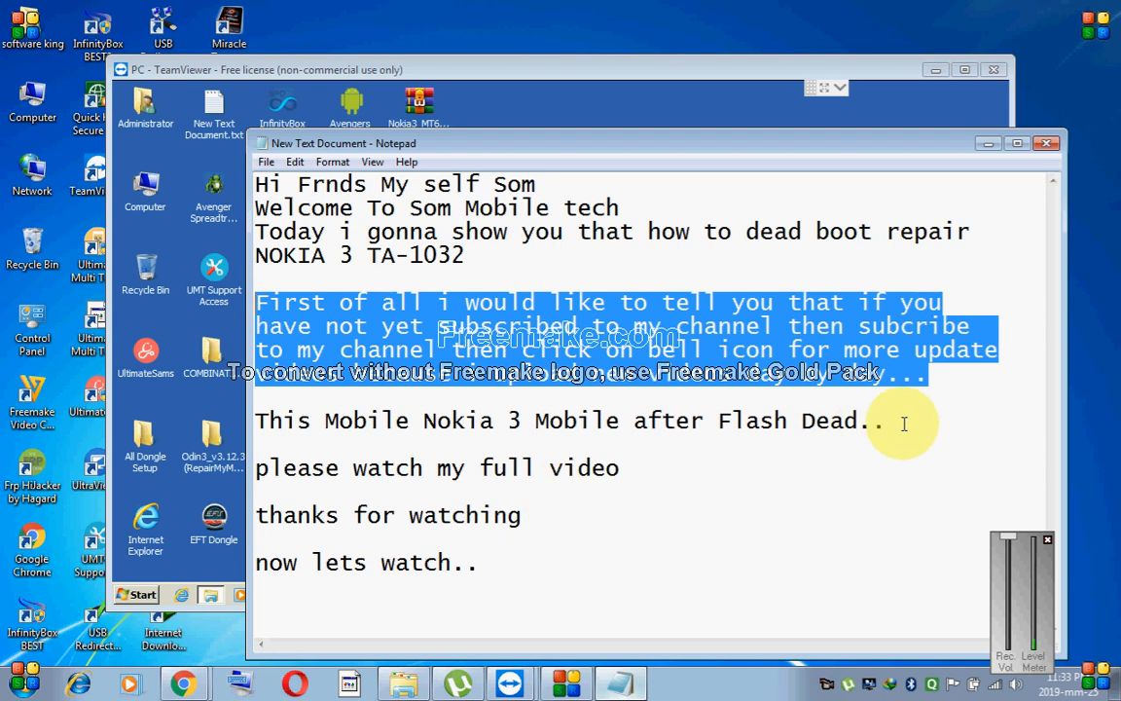
pyautogui.moveTo(903, 424); pyautogui.dragTo(259, 422)
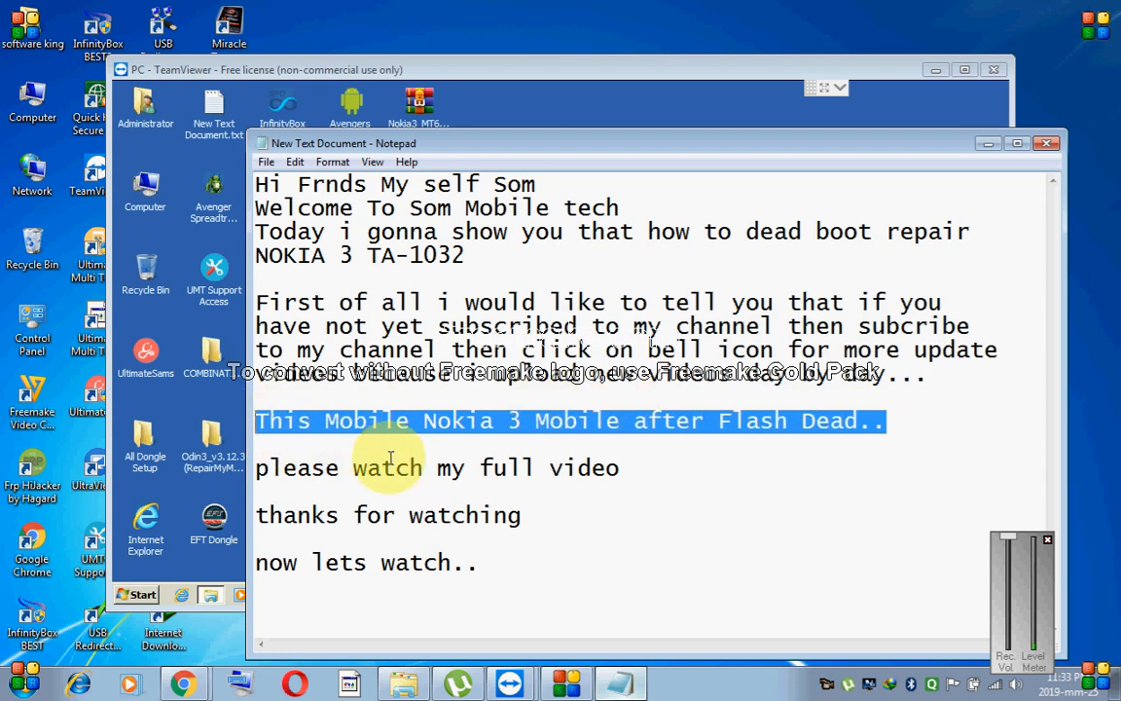
pyautogui.moveTo(652, 469); pyautogui.dragTo(244, 458)
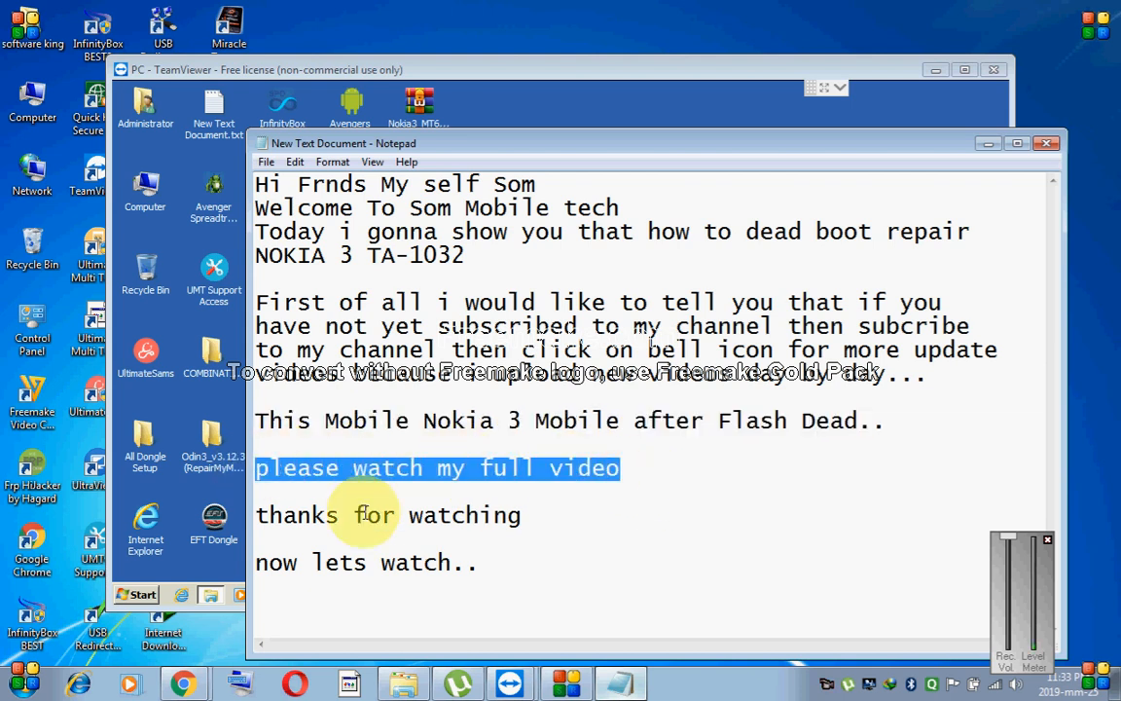
pyautogui.moveTo(554, 517); pyautogui.dragTo(255, 516)
pyautogui.moveTo(481, 564); pyautogui.dragTo(255, 565)
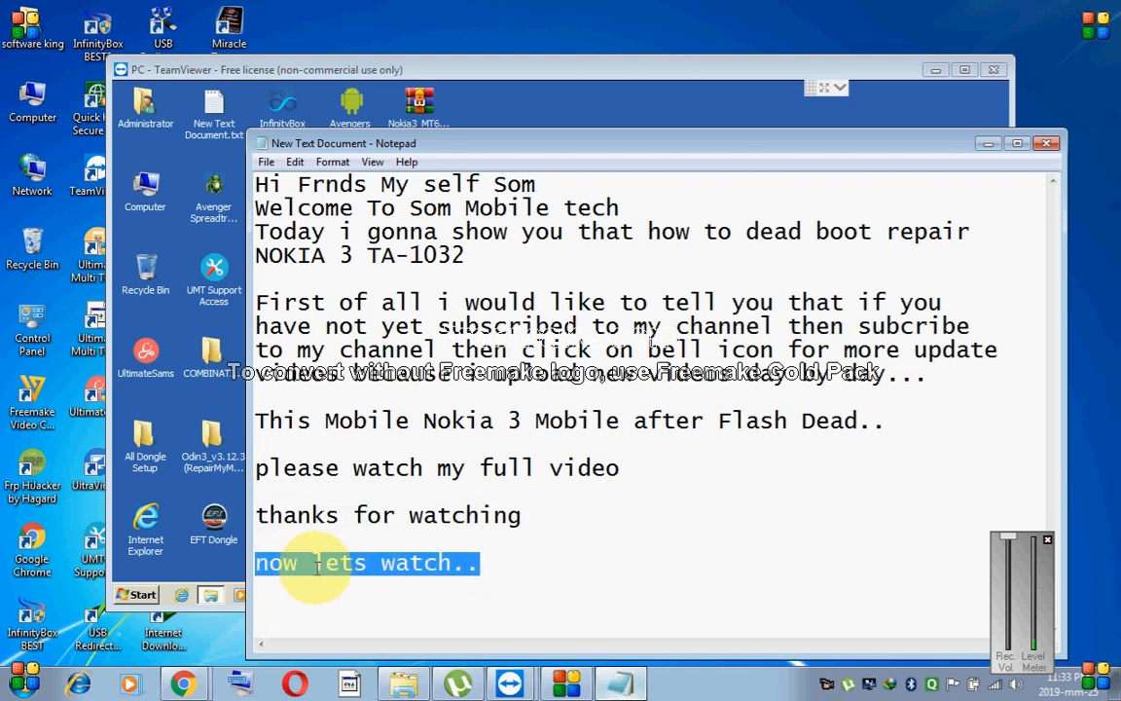
pyautogui.click(987, 145)
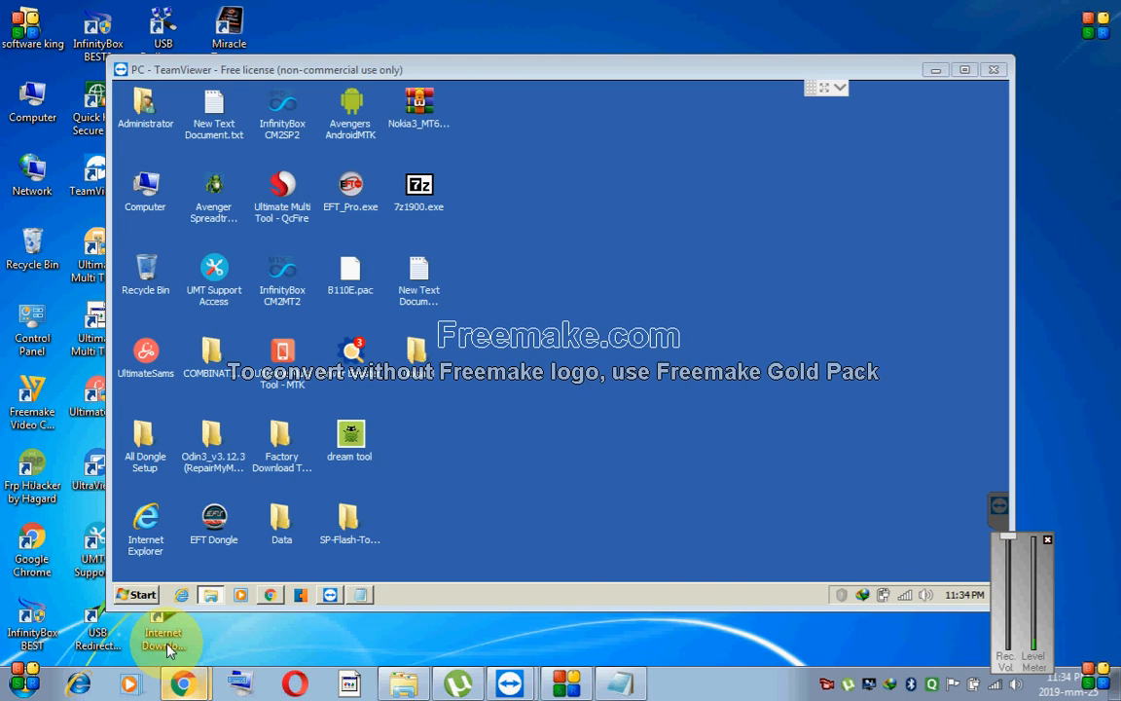
# - Switch to Chrome, maximize it and look over the uploads on the Som Mobile Tech YouTube channel
pyautogui.click(182, 686)
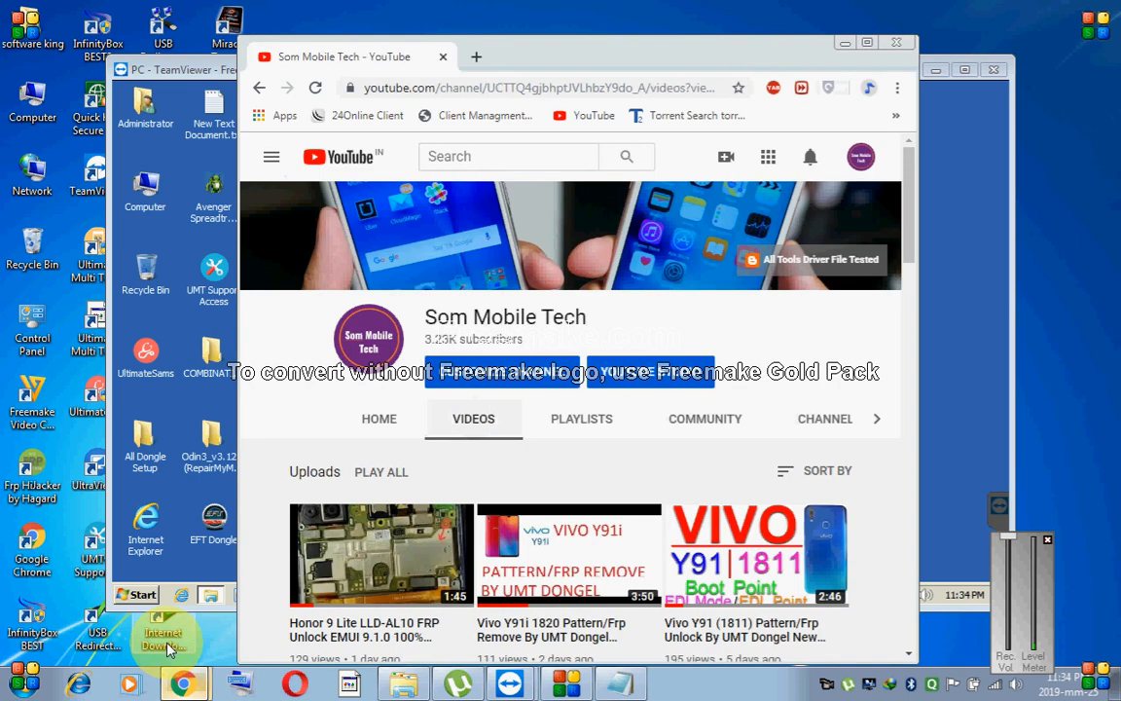
pyautogui.click(865, 44)
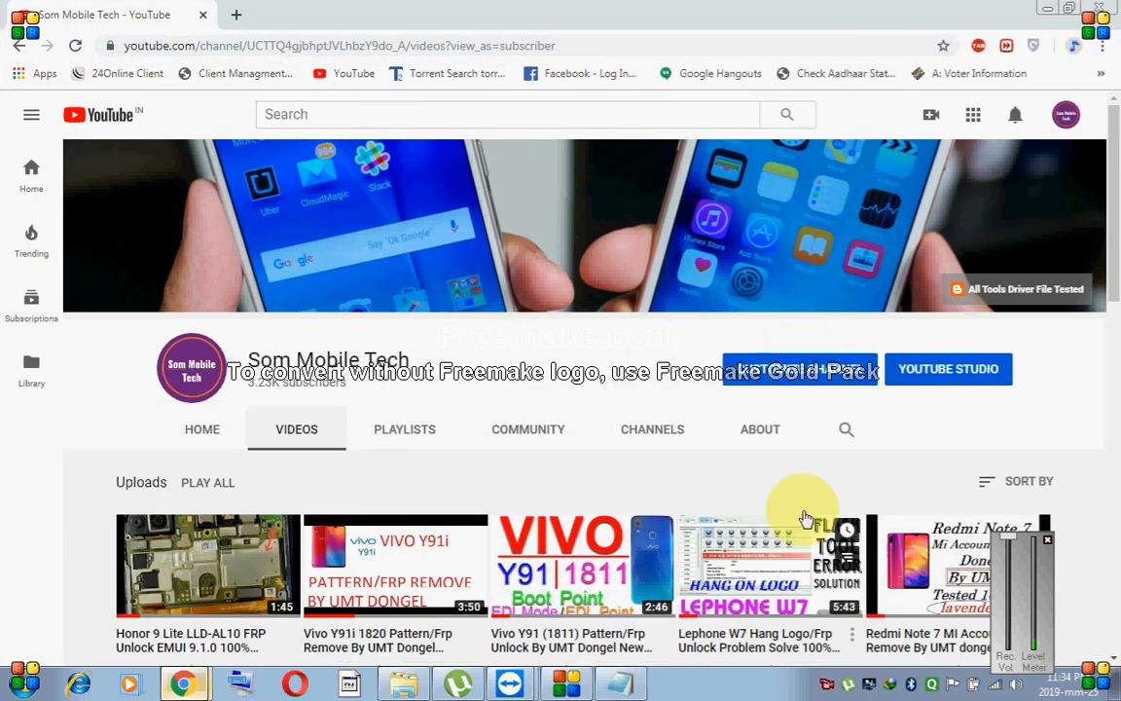
pyautogui.scroll(-1, 1114, 202)
pyautogui.moveTo(1115, 202); pyautogui.dragTo(1118, 238)
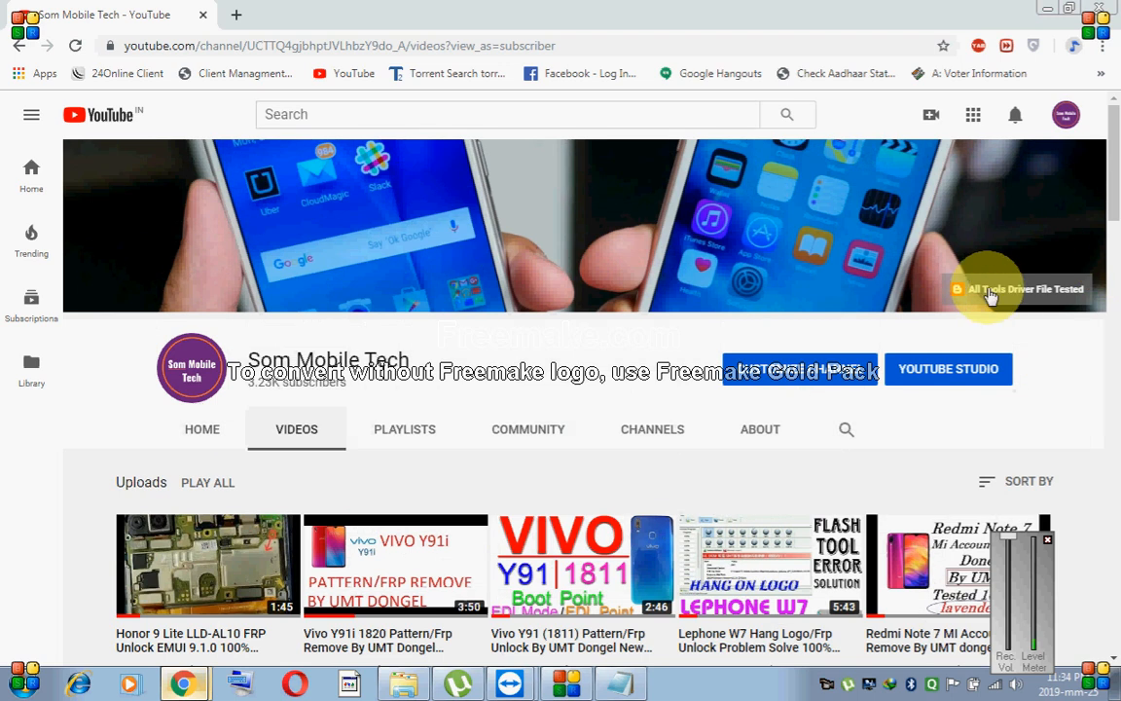
# - View the channel's "All Tools Driver File Tested" blog link in a new tab, then minimize the browser
pyautogui.rightClick(1001, 290)
pyautogui.click(974, 298)
pyautogui.click(352, 9)
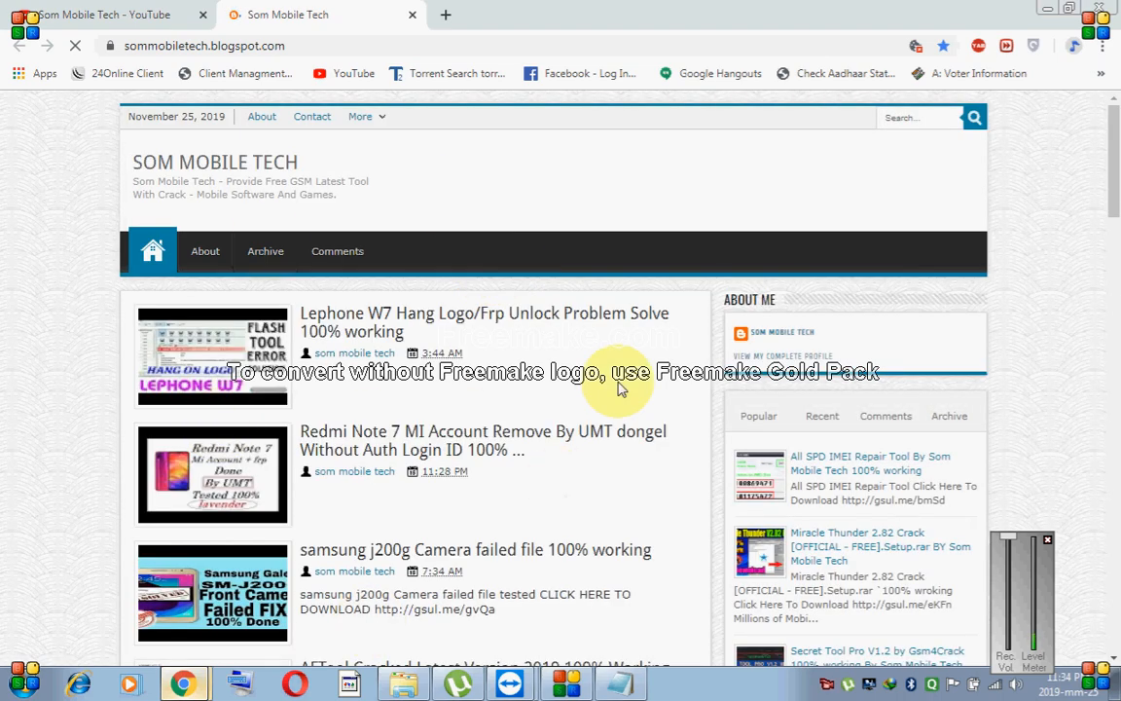
pyautogui.click(1047, 11)
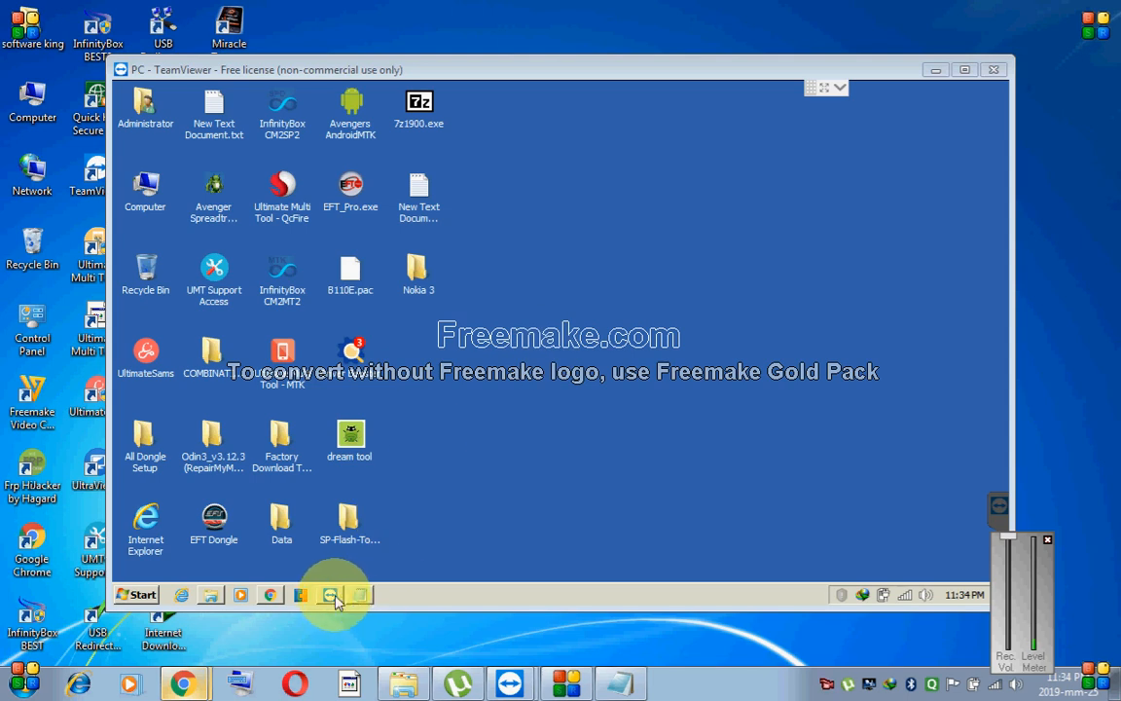
# - In the remote desktop's Nokia 3 folder, extract nokia 3 Tool.rar into its own folder with 7-Zip
pyautogui.doubleClick(414, 273)
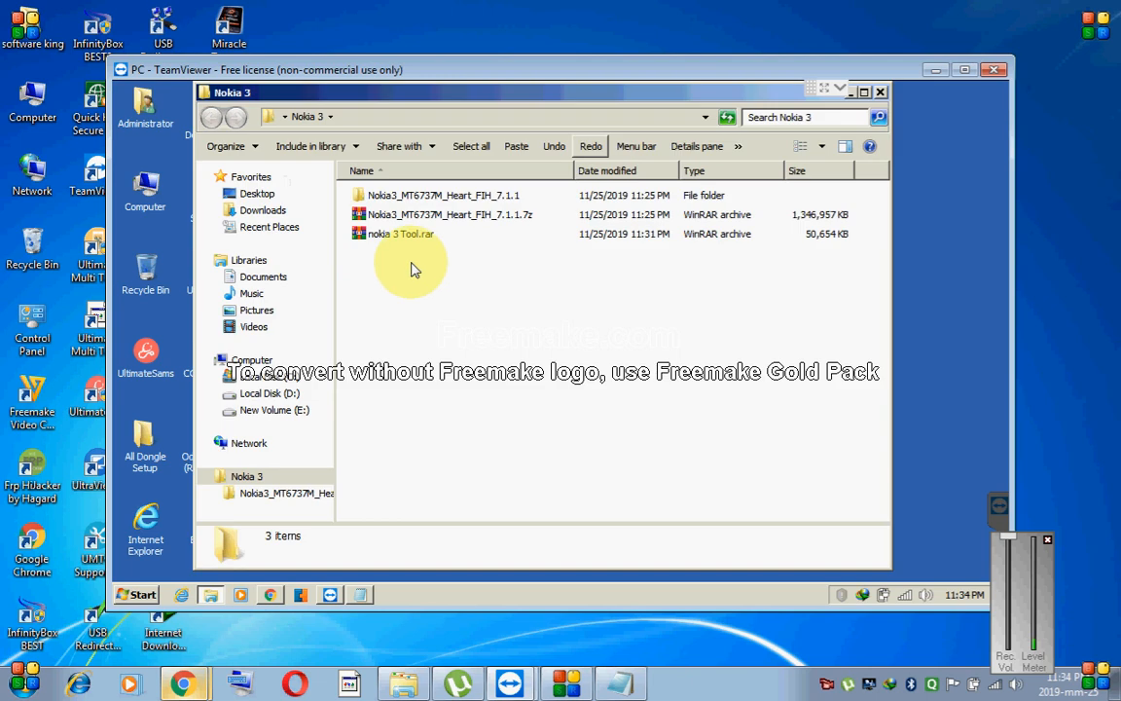
pyautogui.click(399, 236)
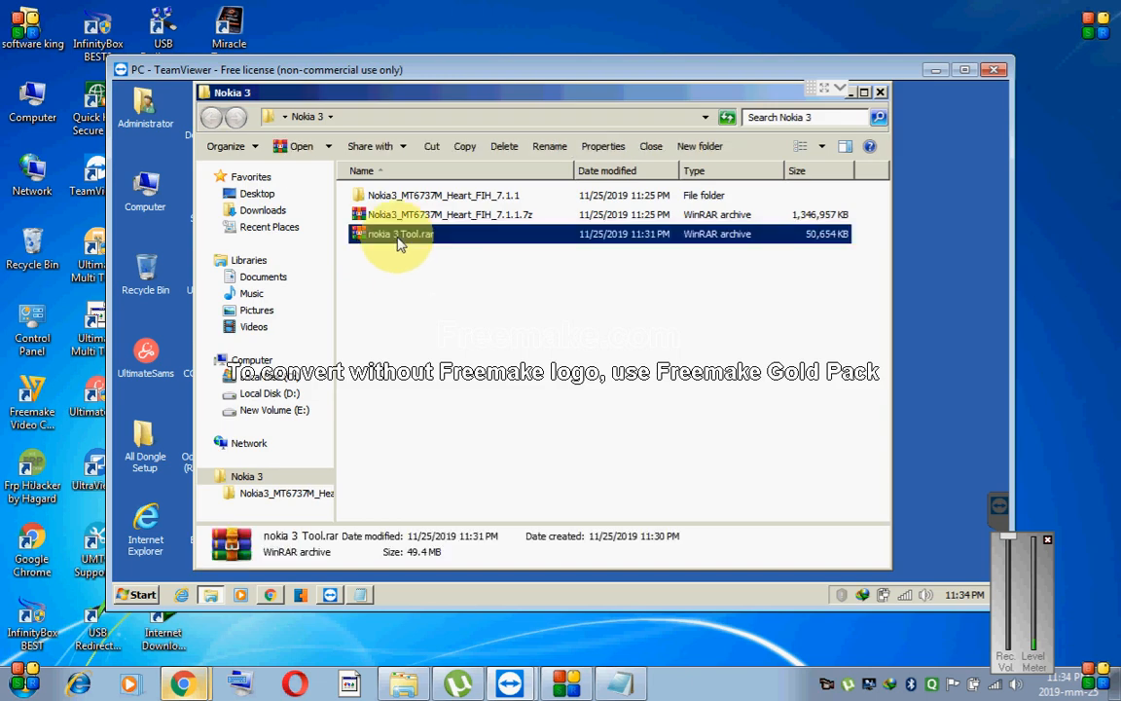
pyautogui.rightClick(399, 243)
pyautogui.moveTo(438, 298)
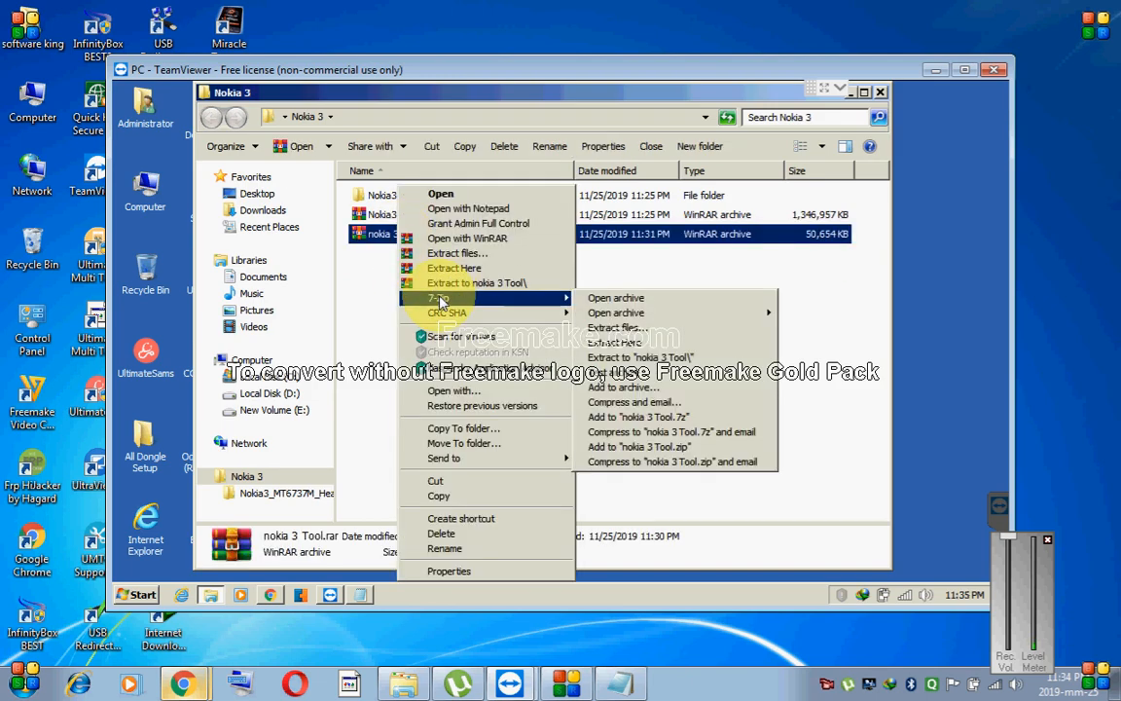
pyautogui.click(625, 357)
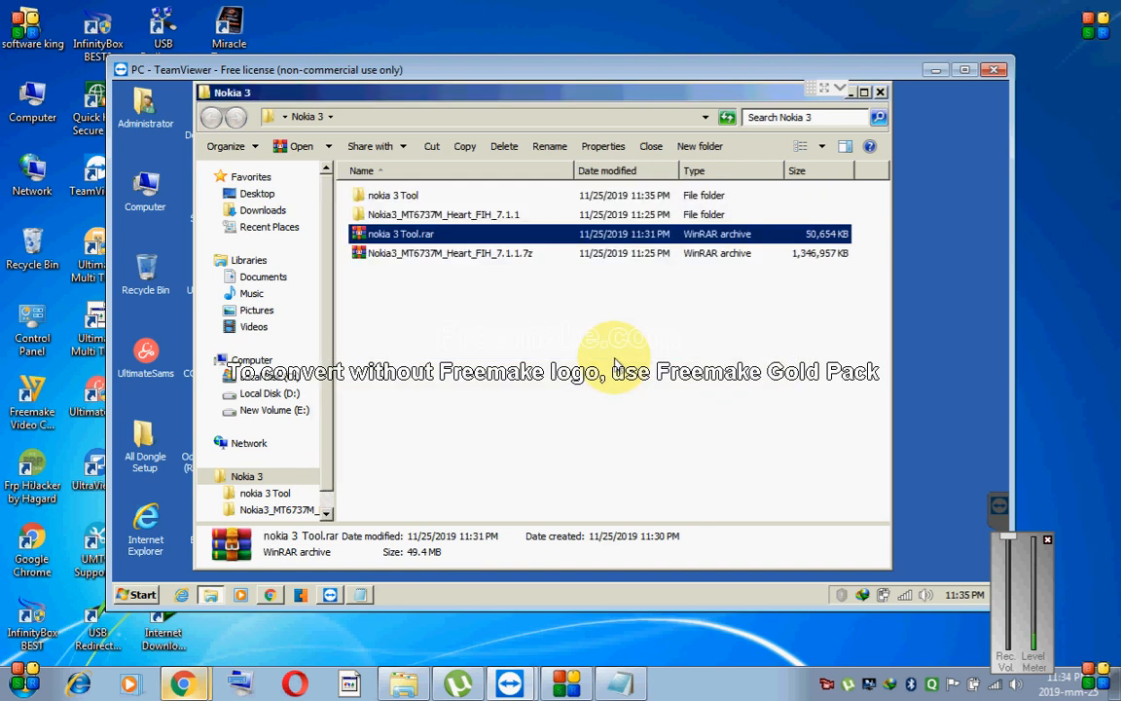
# - In the nokia 3 Tool folder, extract SP_Flash_Tool_v5.1708_Win.zip into its own folder with 7-Zip
pyautogui.click(380, 199)
pyautogui.doubleClick(380, 199)
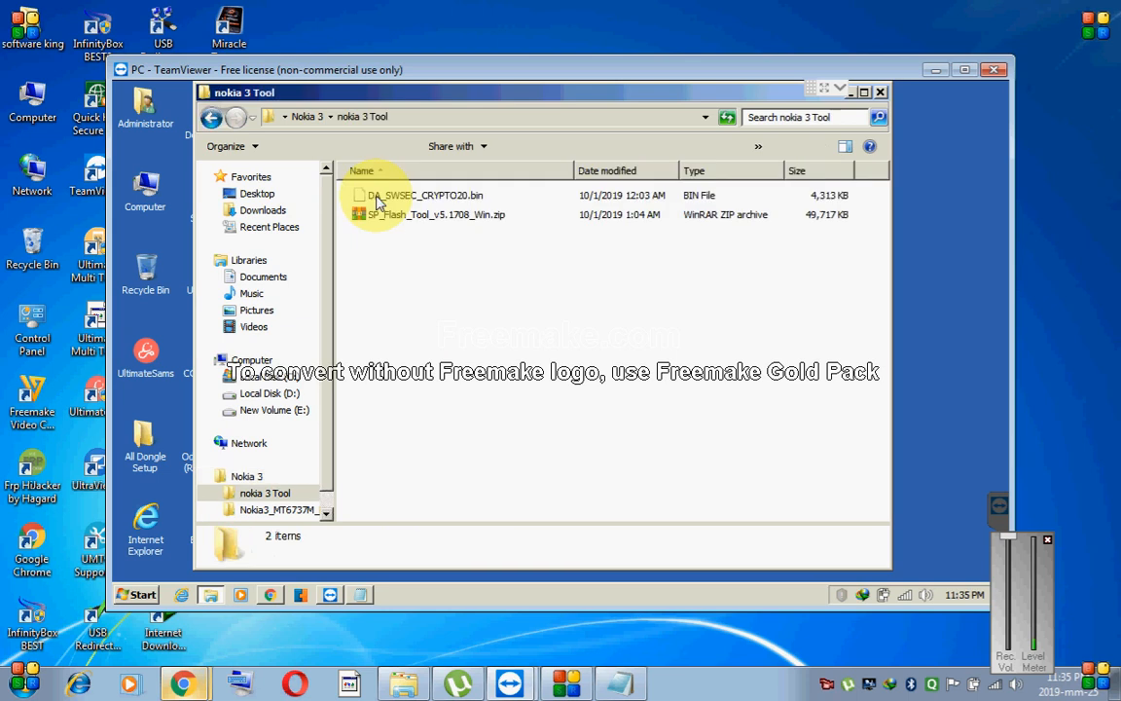
pyautogui.click(419, 222)
pyautogui.rightClick(419, 222)
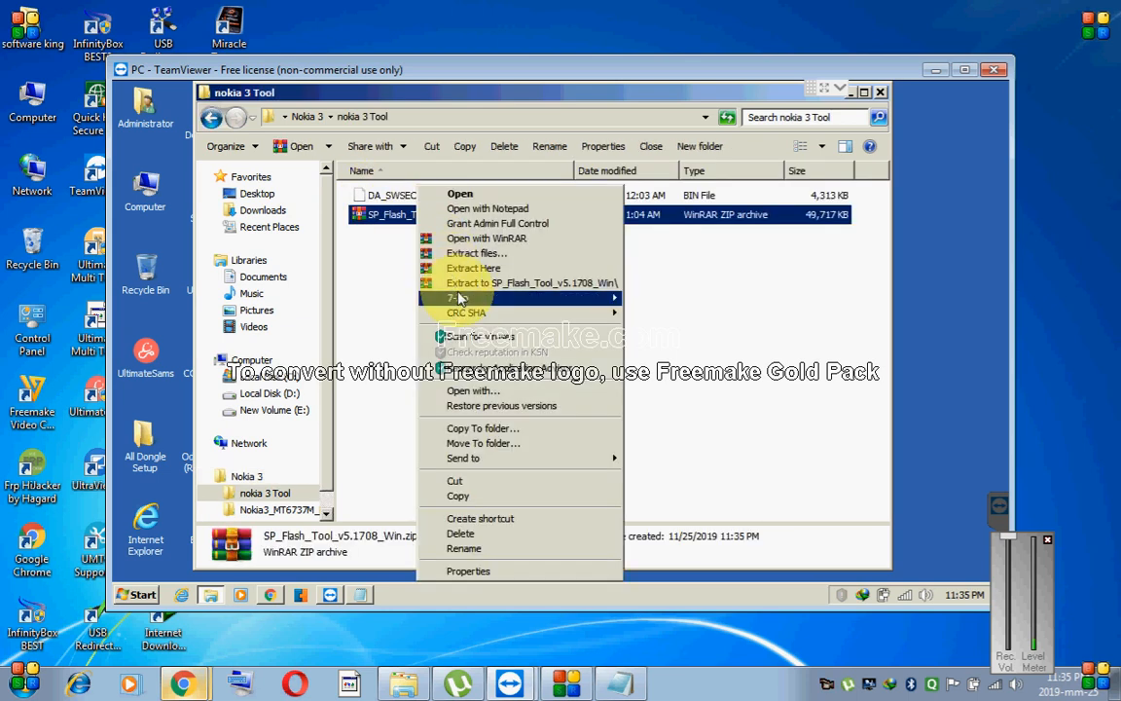
pyautogui.moveTo(525, 313)
pyautogui.moveTo(574, 295)
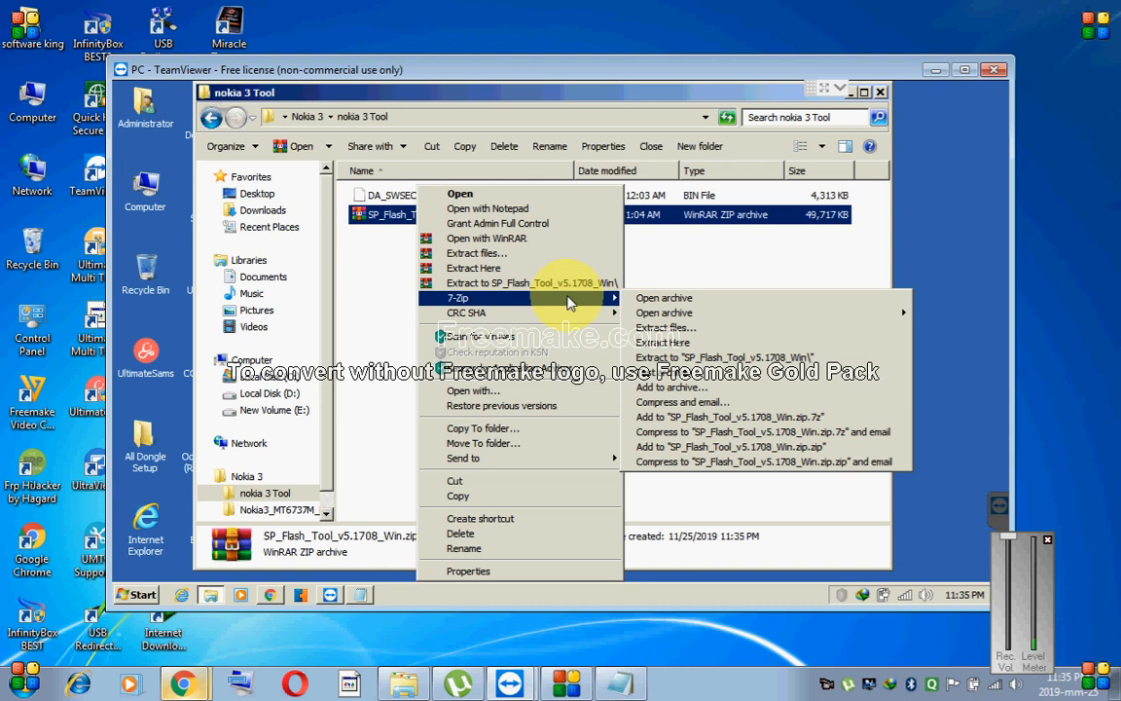
pyautogui.click(667, 357)
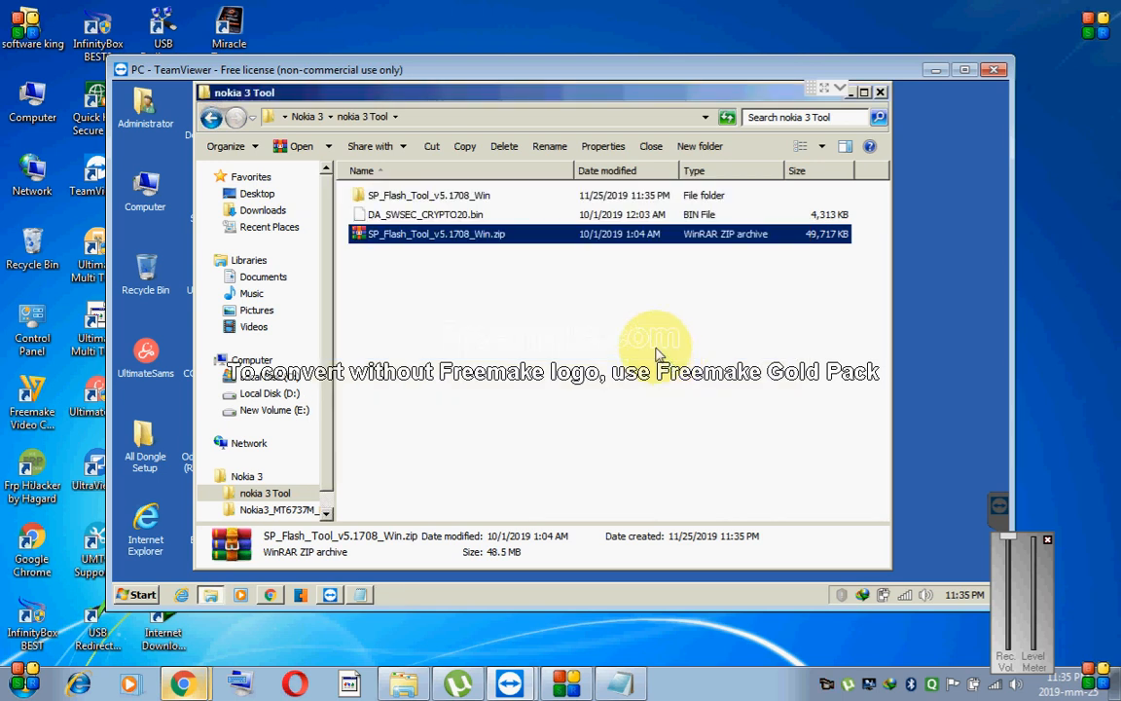
# - Launch flash_tool.exe from the SP_Flash_Tool_v5.1708_Win folder and maximize its window
pyautogui.doubleClick(405, 196)
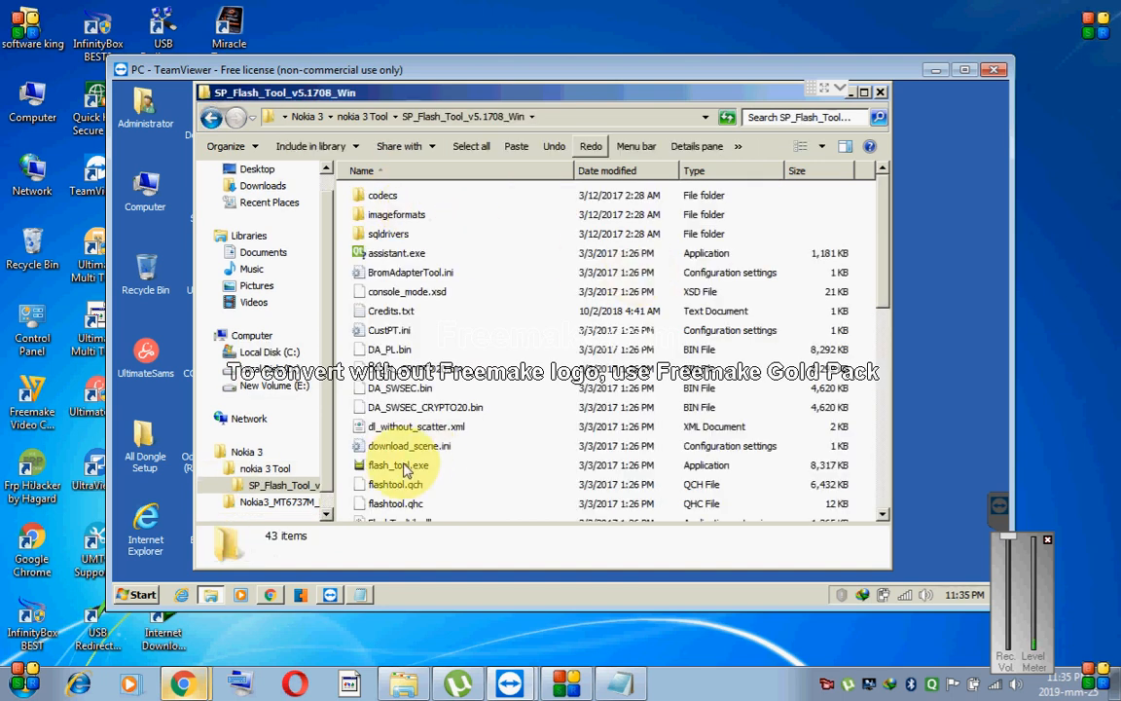
pyautogui.click(406, 469)
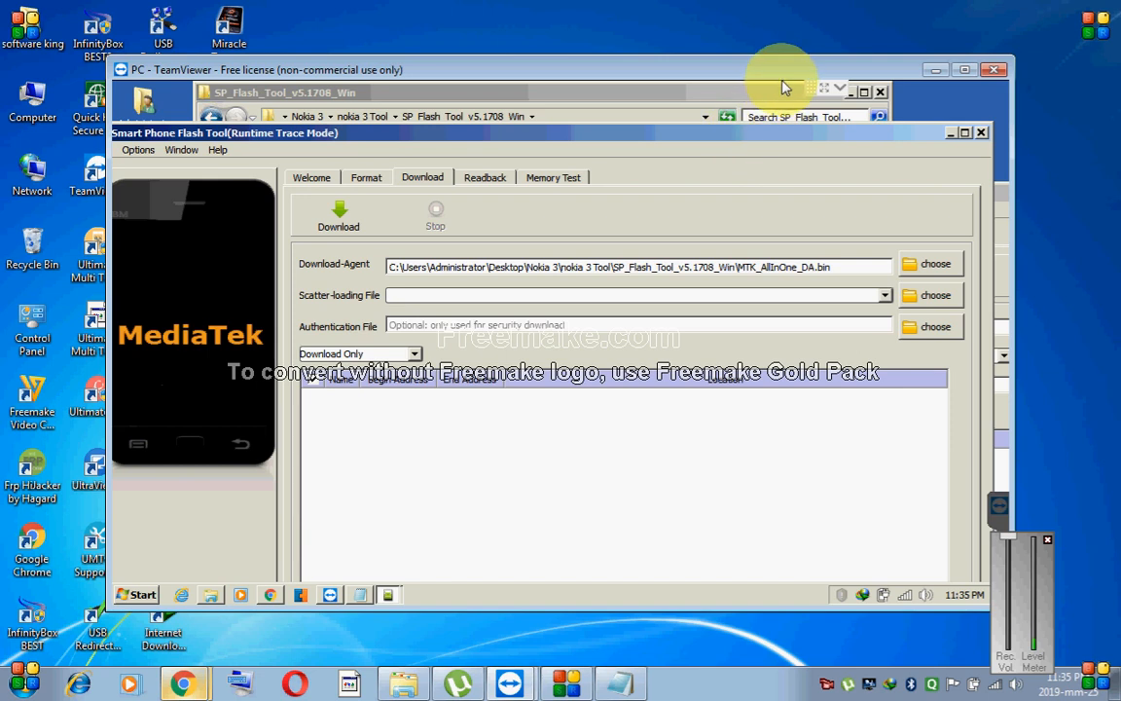
pyautogui.doubleClick(797, 134)
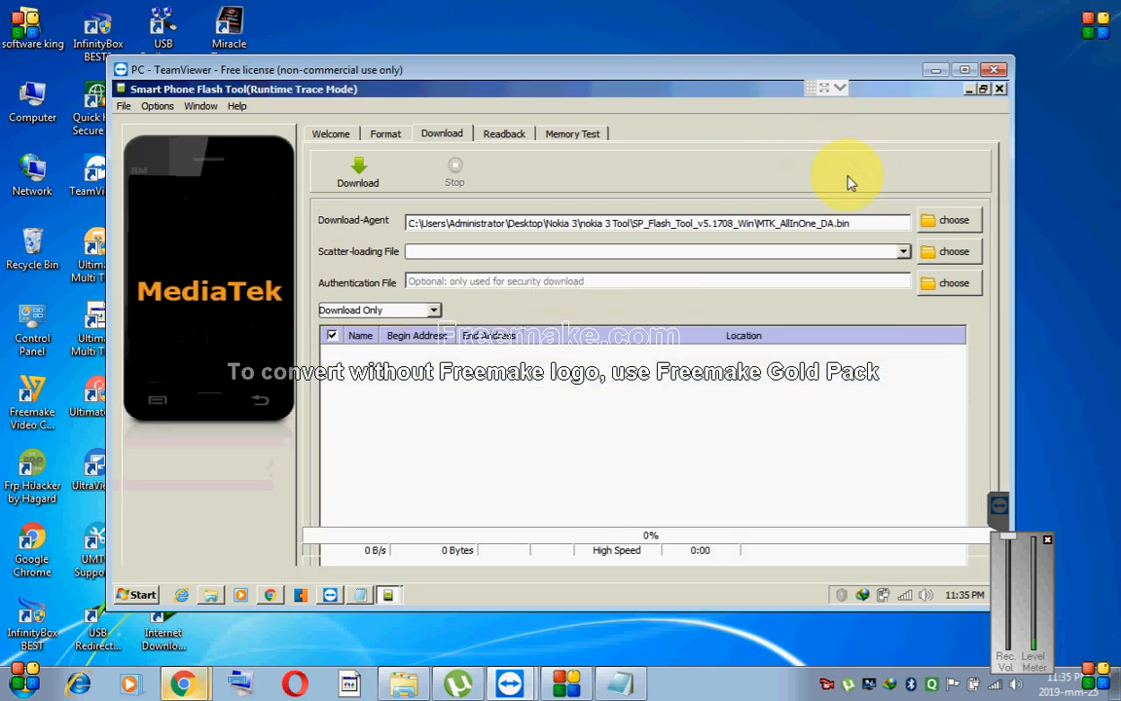
# - Load DA_SWSEC_CRYPTO20.bin from the nokia 3 Tool folder as the download agent
pyautogui.click(954, 222)
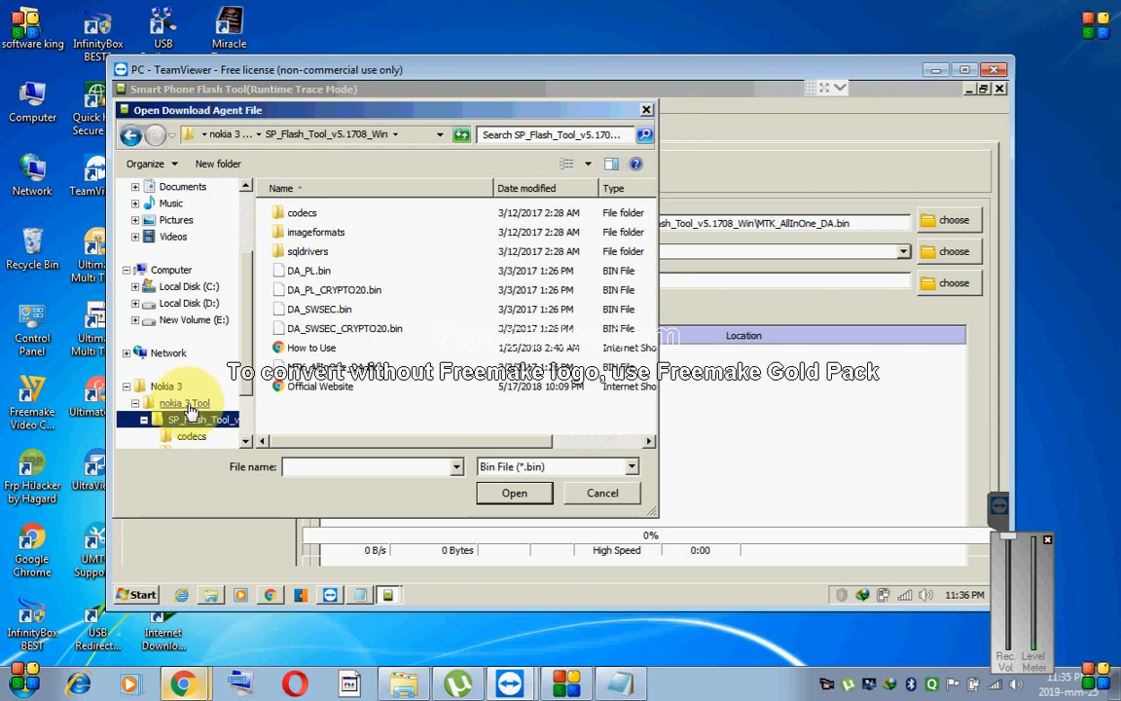
pyautogui.click(188, 404)
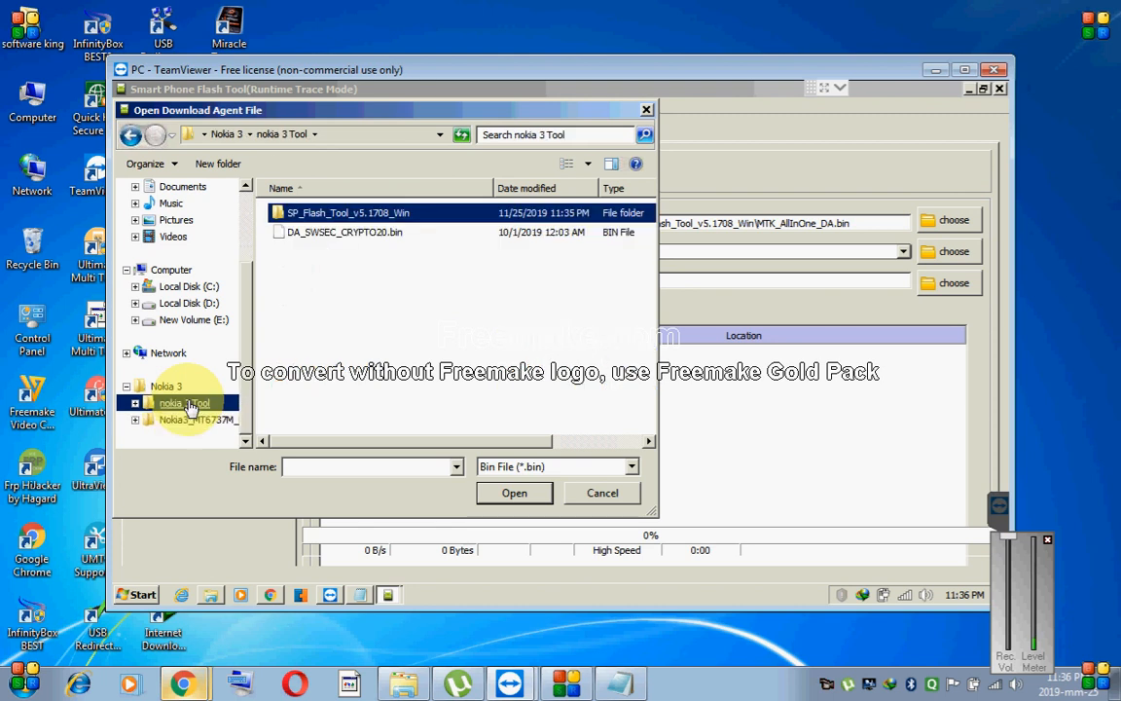
pyautogui.click(381, 237)
pyautogui.click(500, 499)
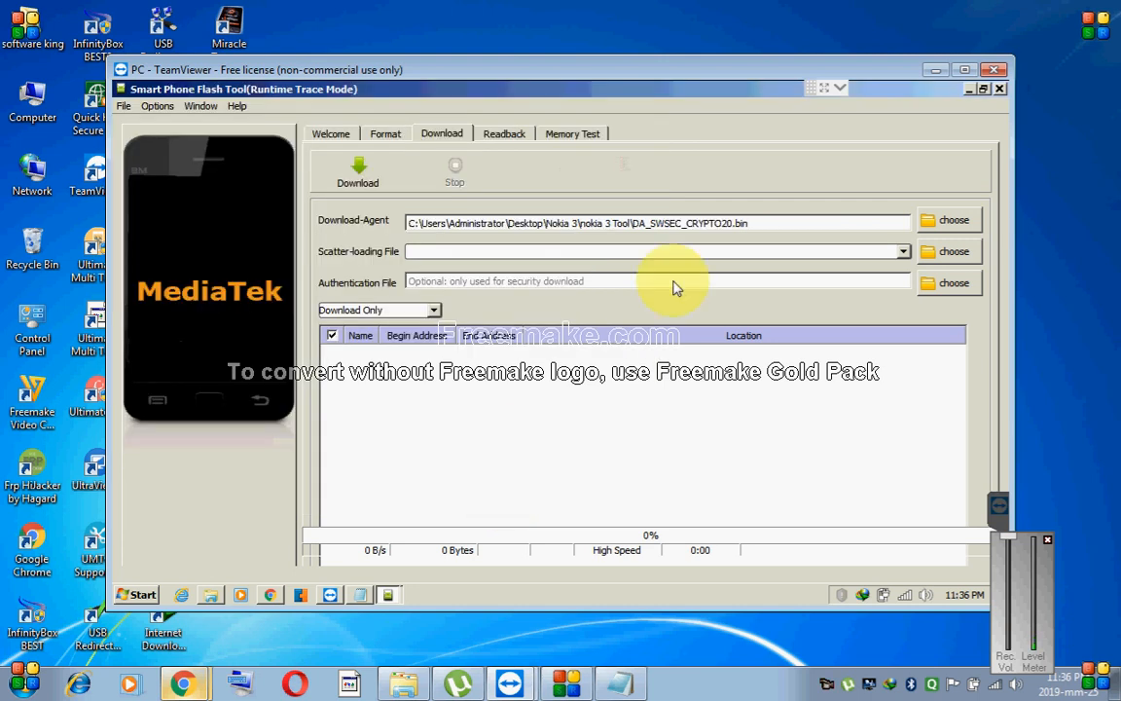
# - Start choosing the scatter-loading file and select the Nokia3_MT6737M_Heart_FIH_7.1.1 folder inside the desktop's Nokia 3 folder
pyautogui.click(951, 257)
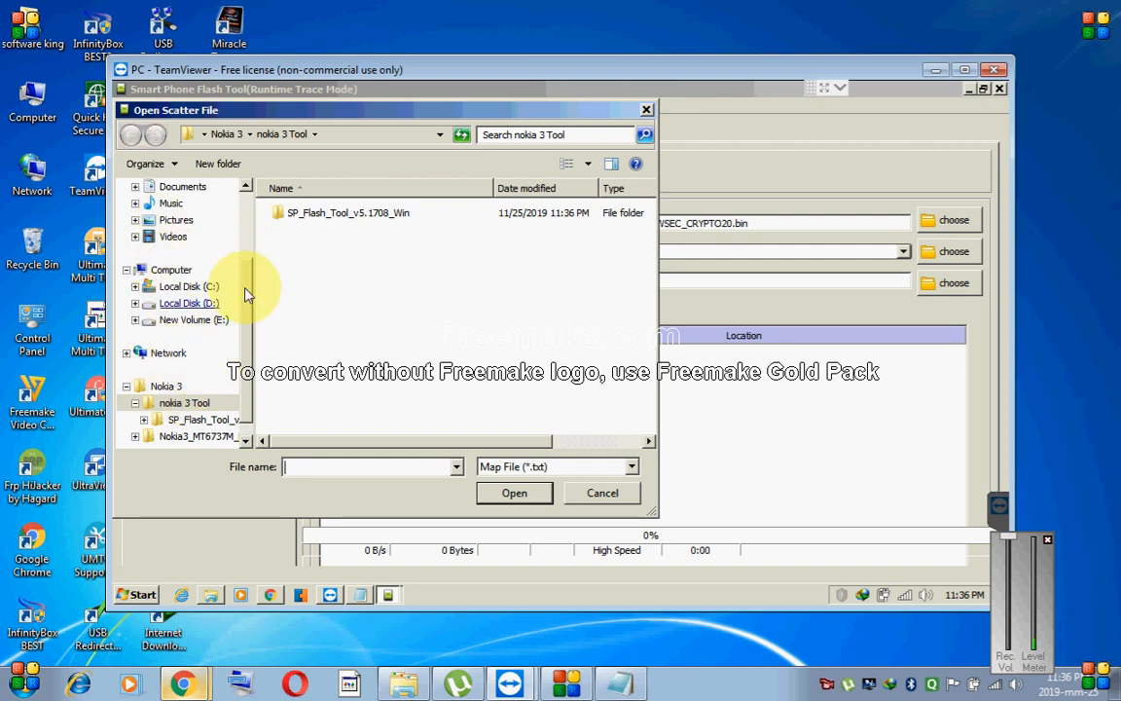
pyautogui.click(245, 190)
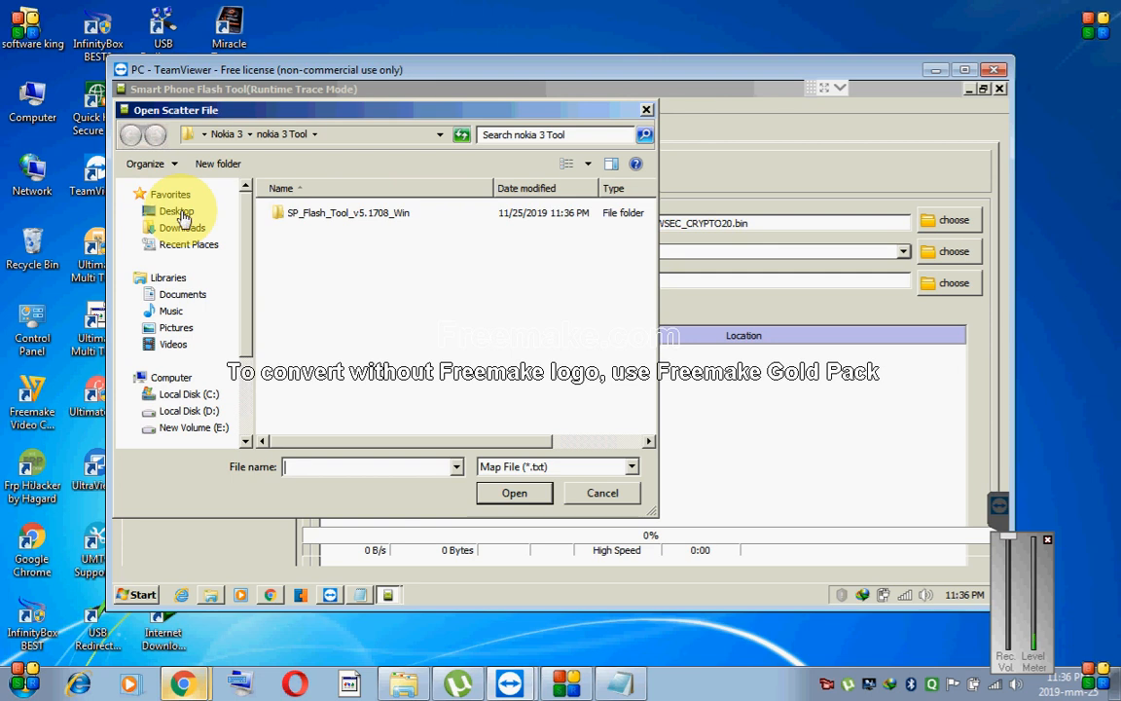
pyautogui.click(179, 216)
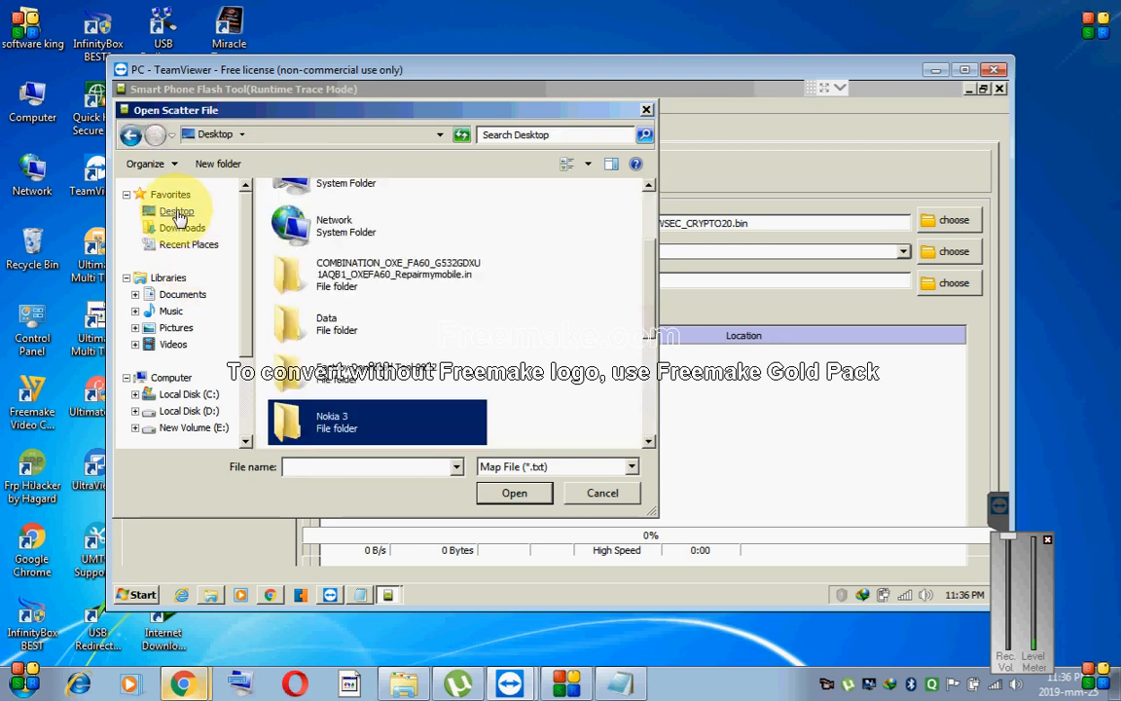
pyautogui.doubleClick(331, 416)
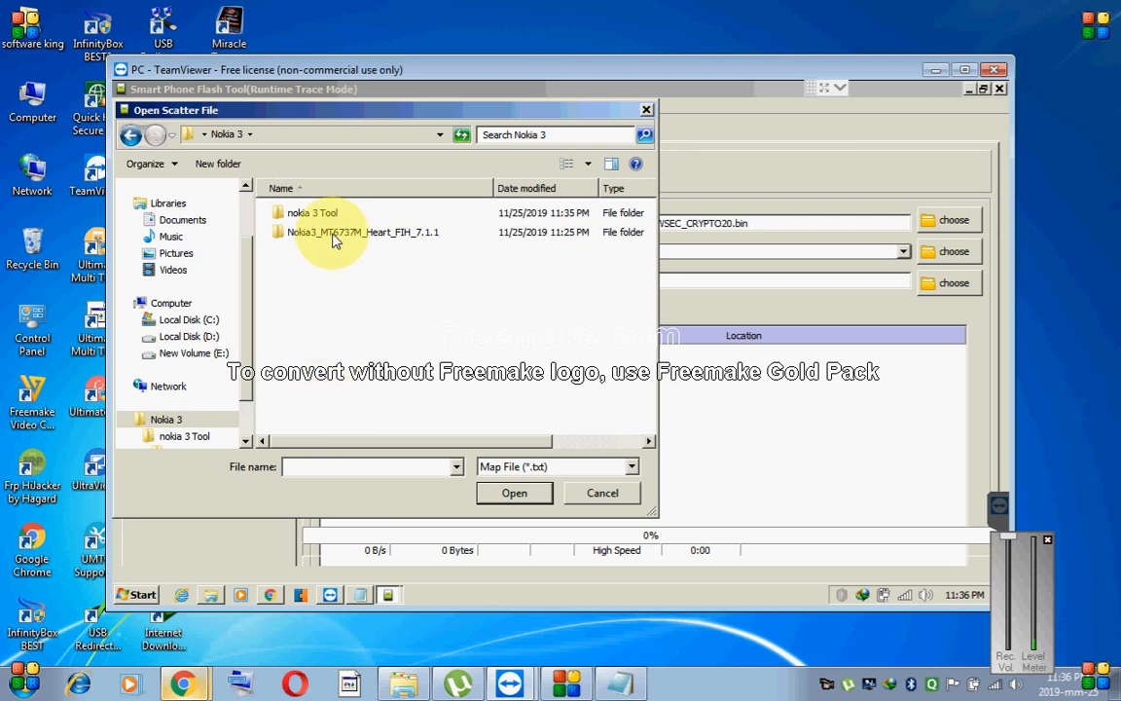
pyautogui.click(341, 239)
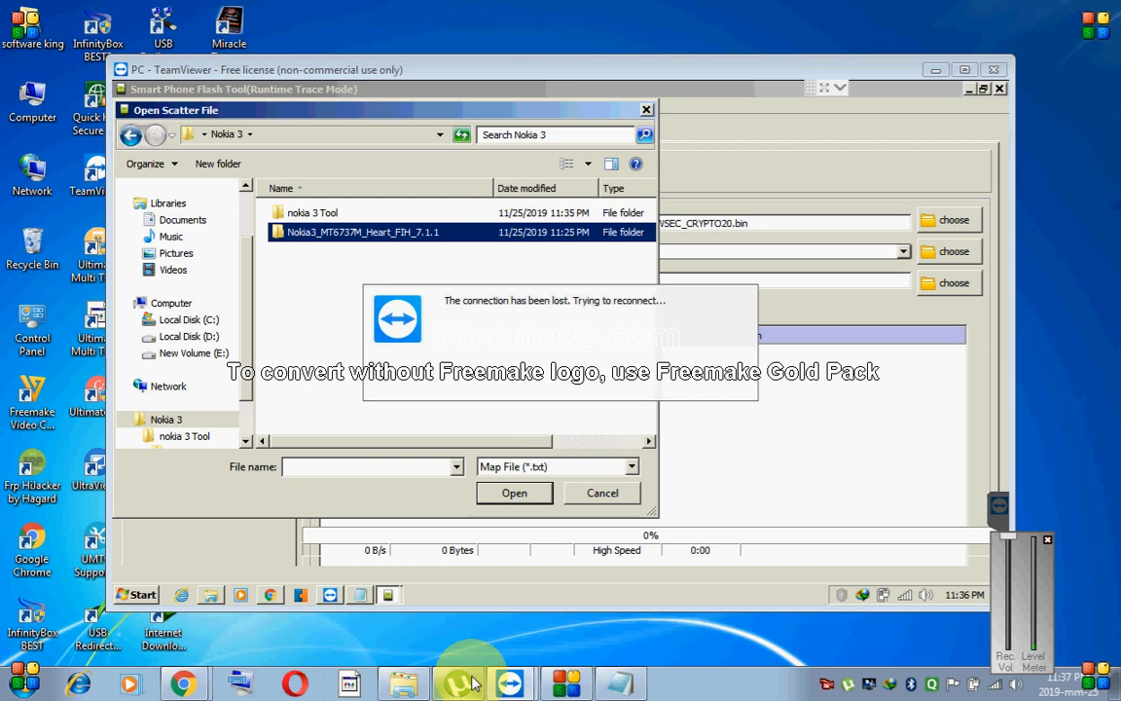
pyautogui.click(570, 684)
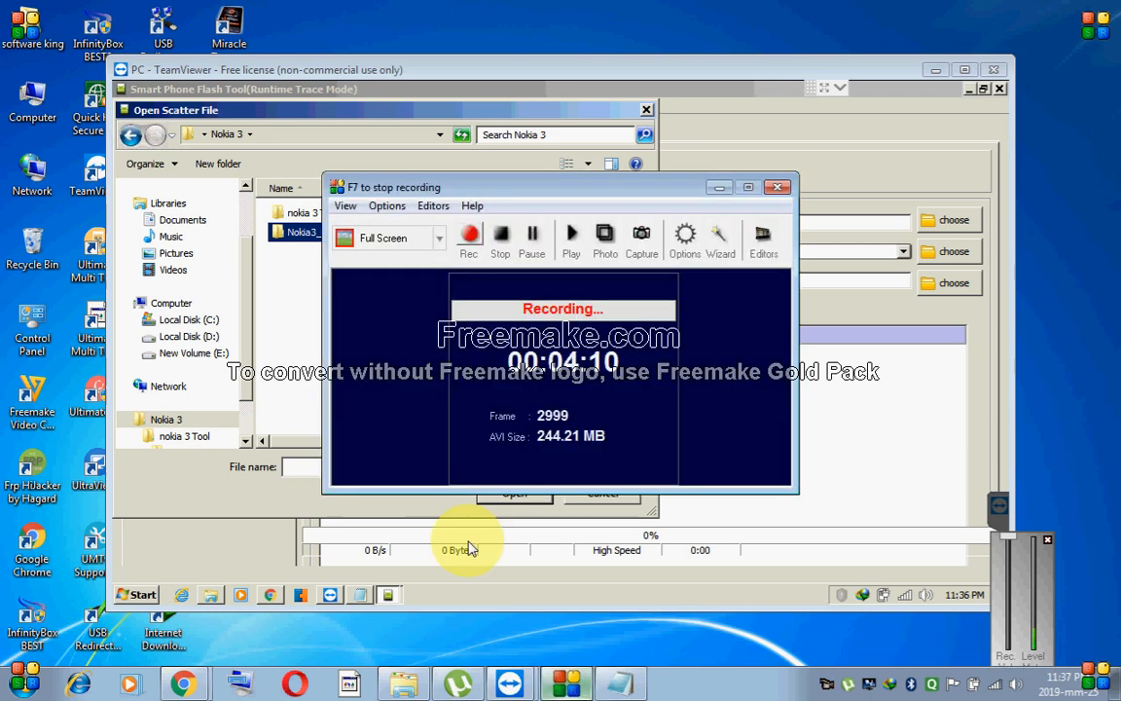
pyautogui.click(719, 187)
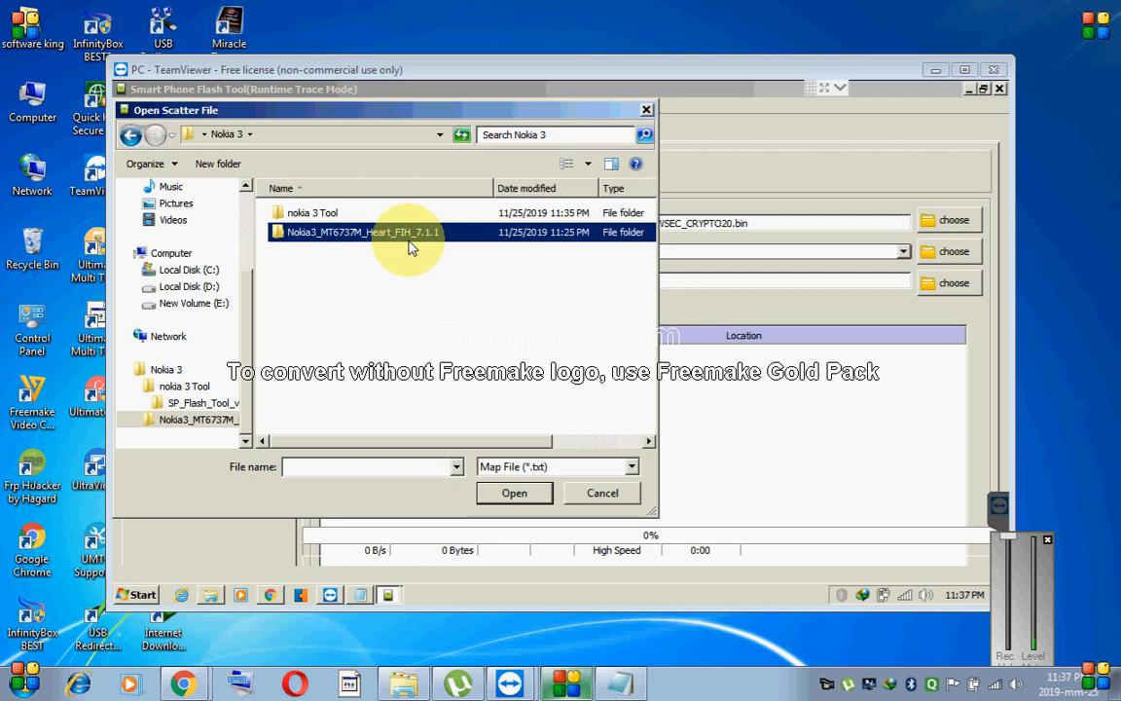
# - Load MT6737M_Android_scatter.txt from the MT6737M__Nokia3__Heart__FIH__7.1.1 folder as the scatter-loading file
pyautogui.doubleClick(357, 233)
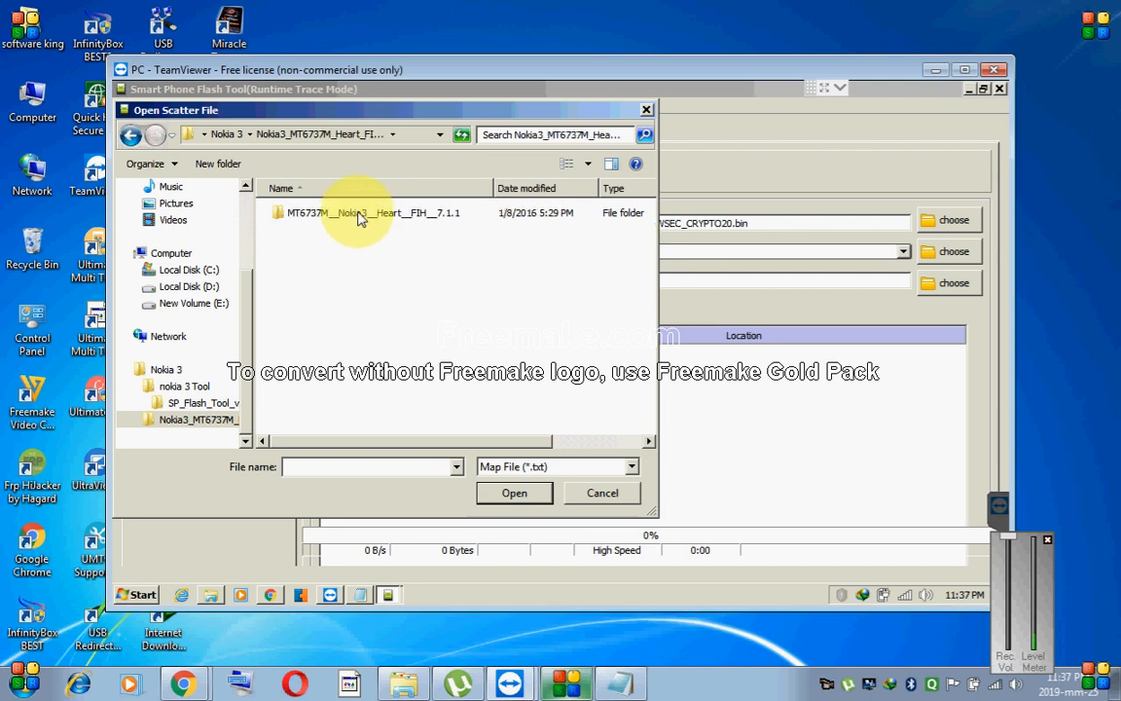
pyautogui.doubleClick(358, 214)
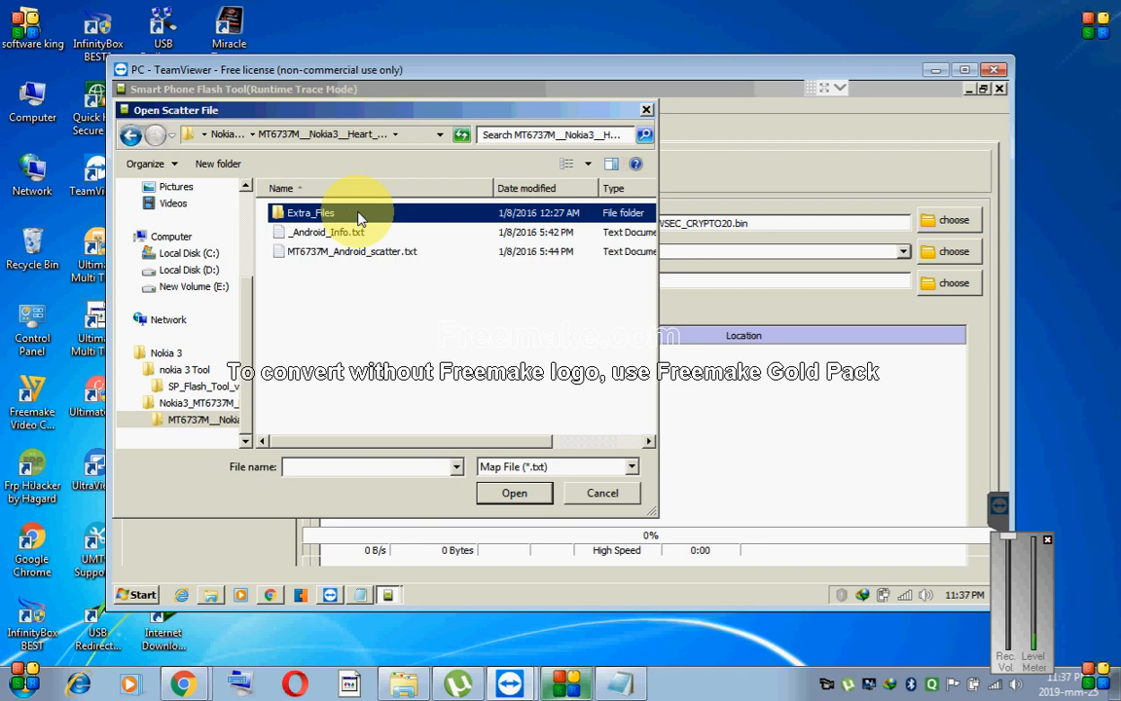
pyautogui.doubleClick(357, 212)
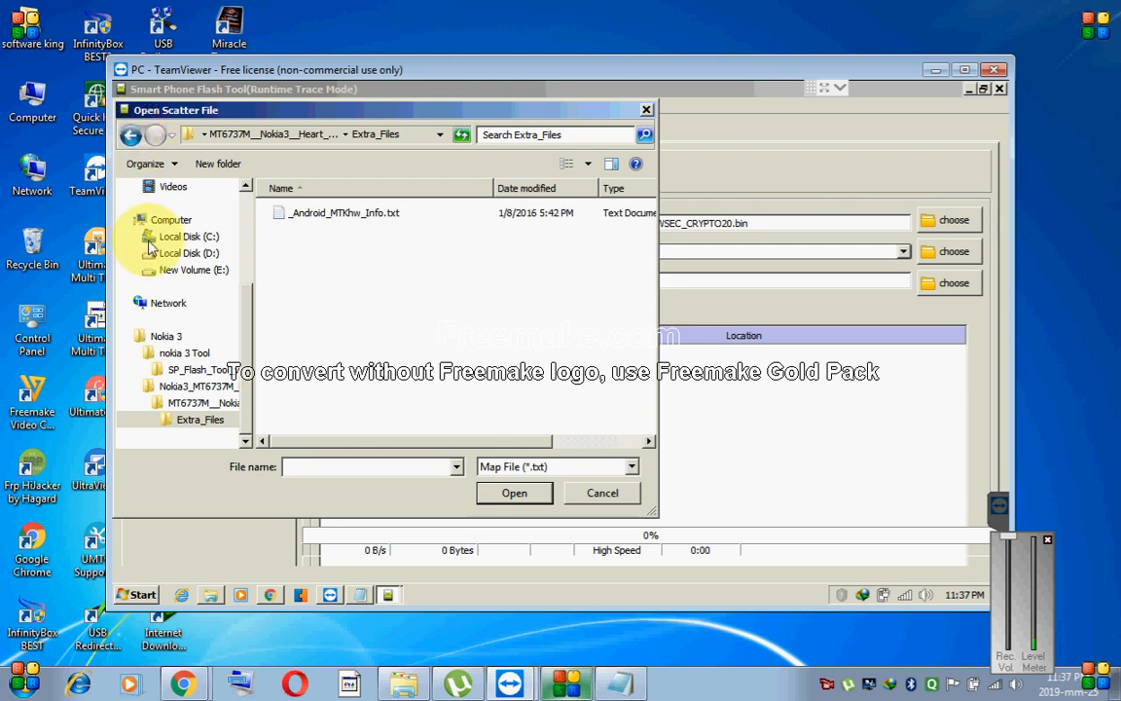
pyautogui.click(132, 139)
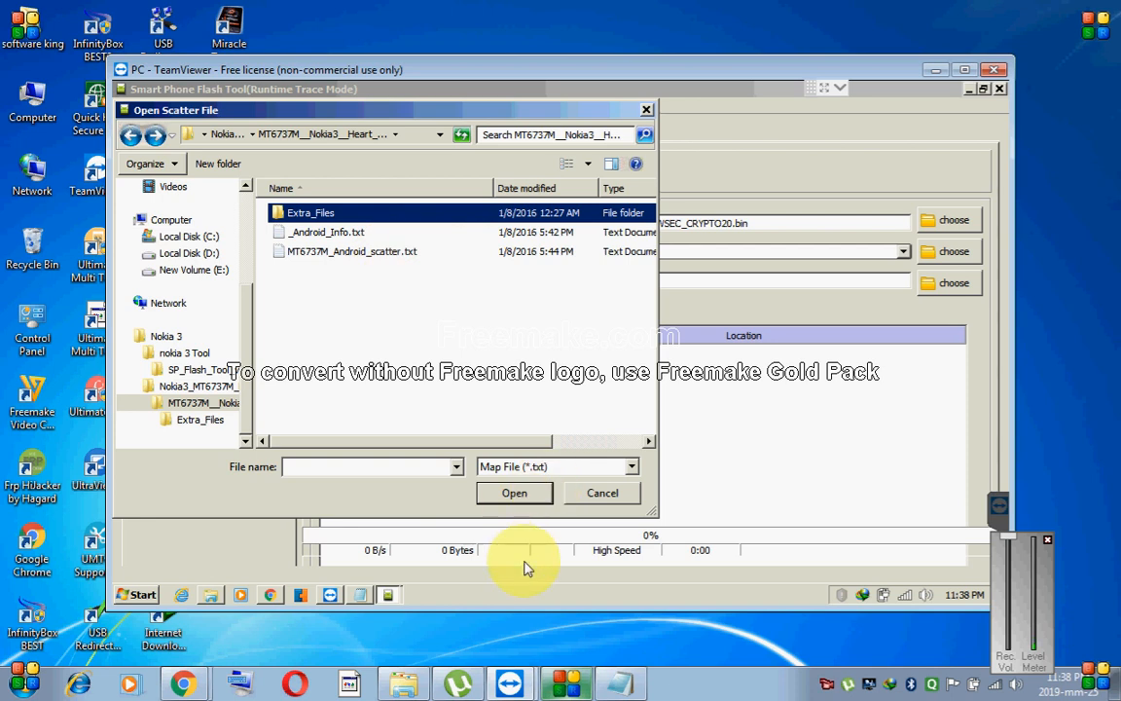
pyautogui.click(356, 254)
pyautogui.press('BackSpace')
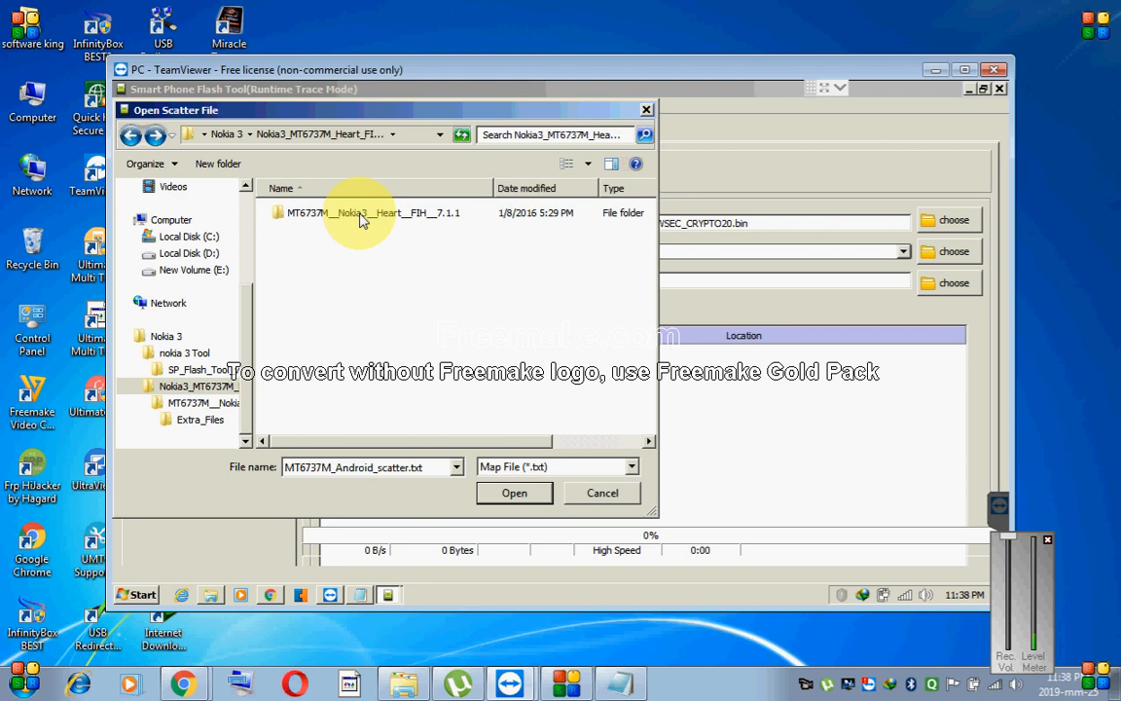
pyautogui.click(360, 220)
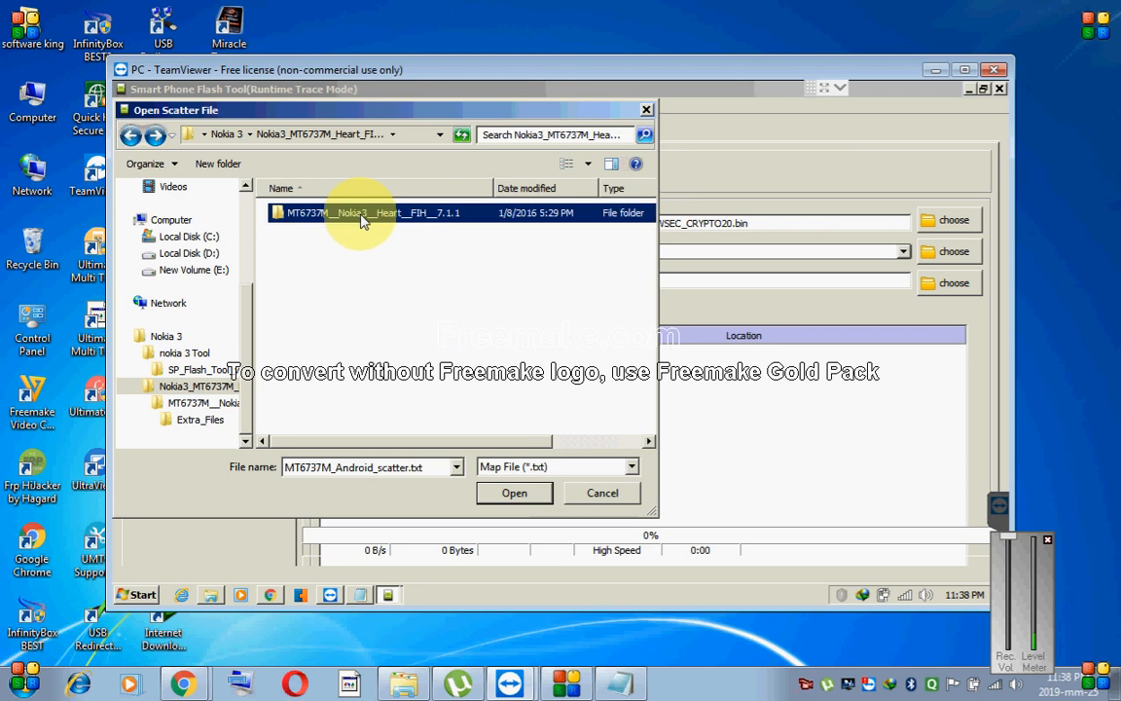
pyautogui.doubleClick(360, 214)
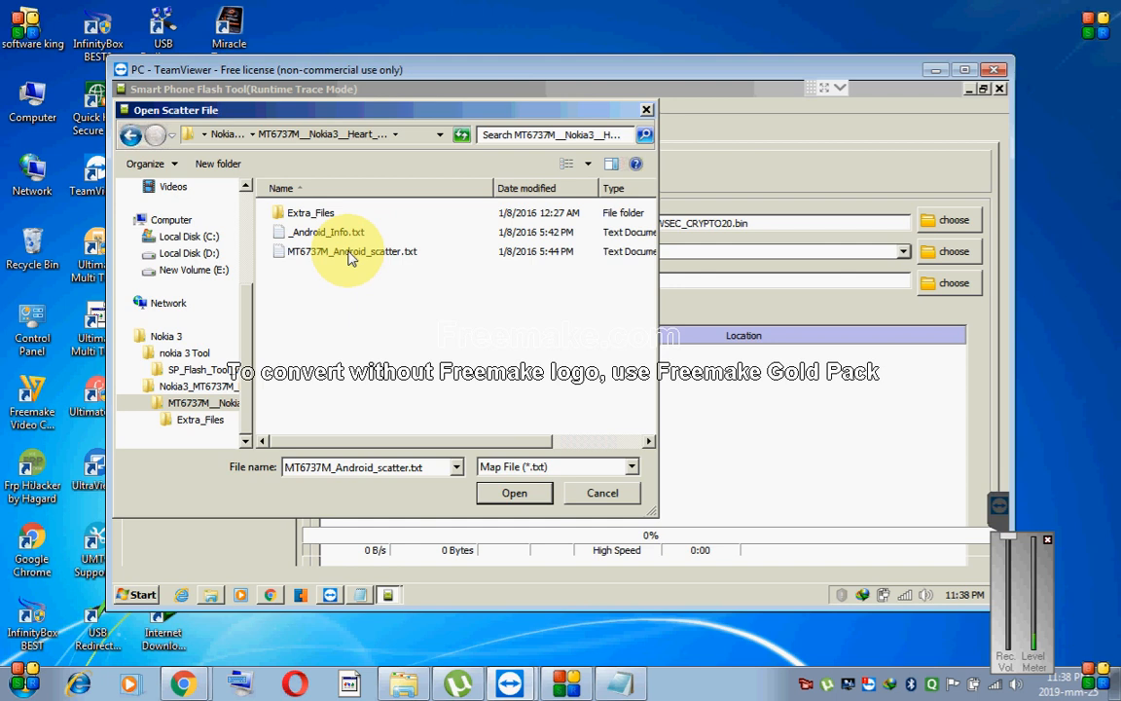
pyautogui.click(350, 253)
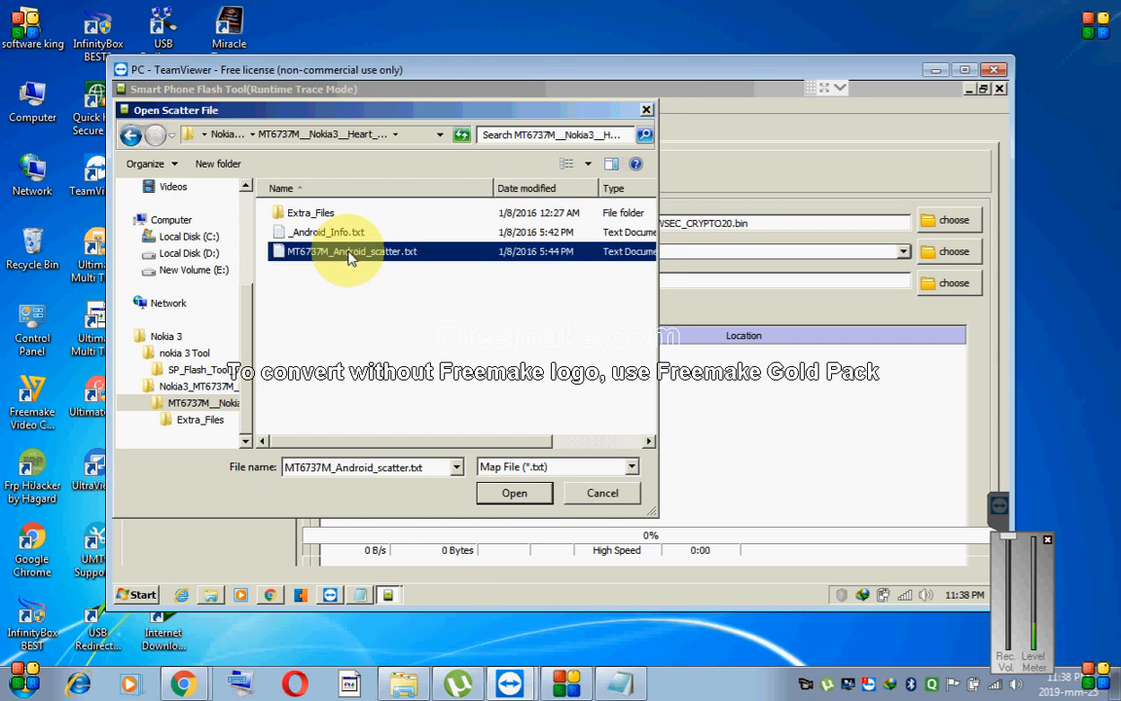
pyautogui.click(514, 493)
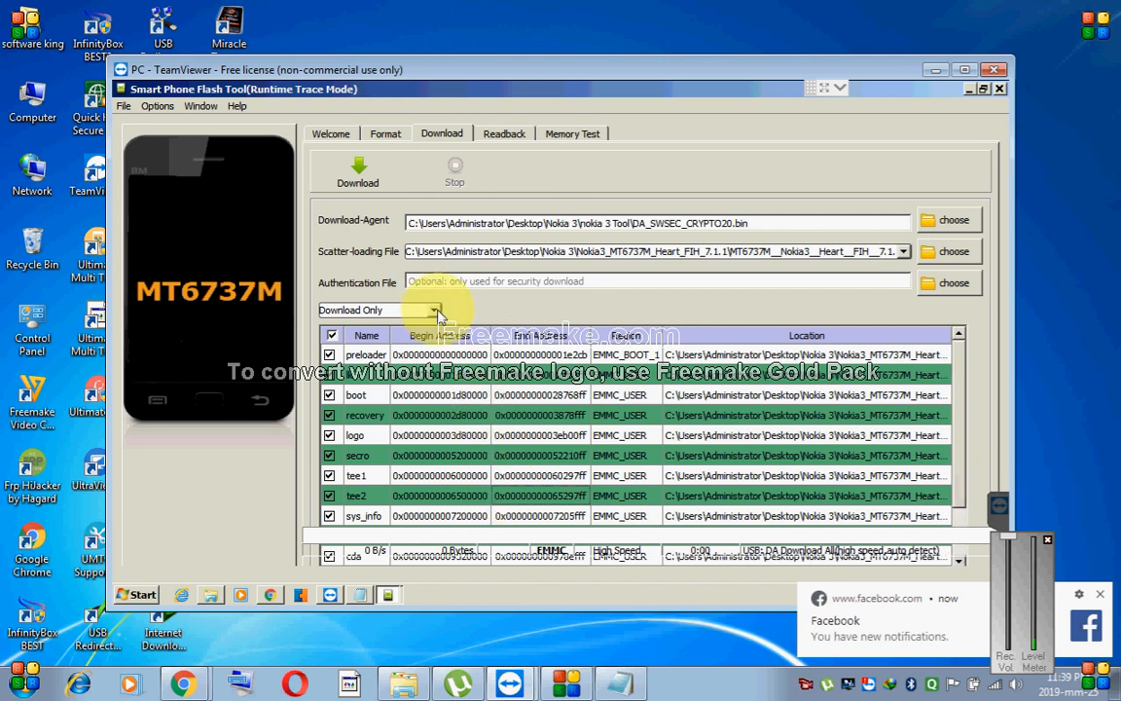
# - Set the flashing mode to Firmware Upgrade and start the download to the phone
pyautogui.click(436, 313)
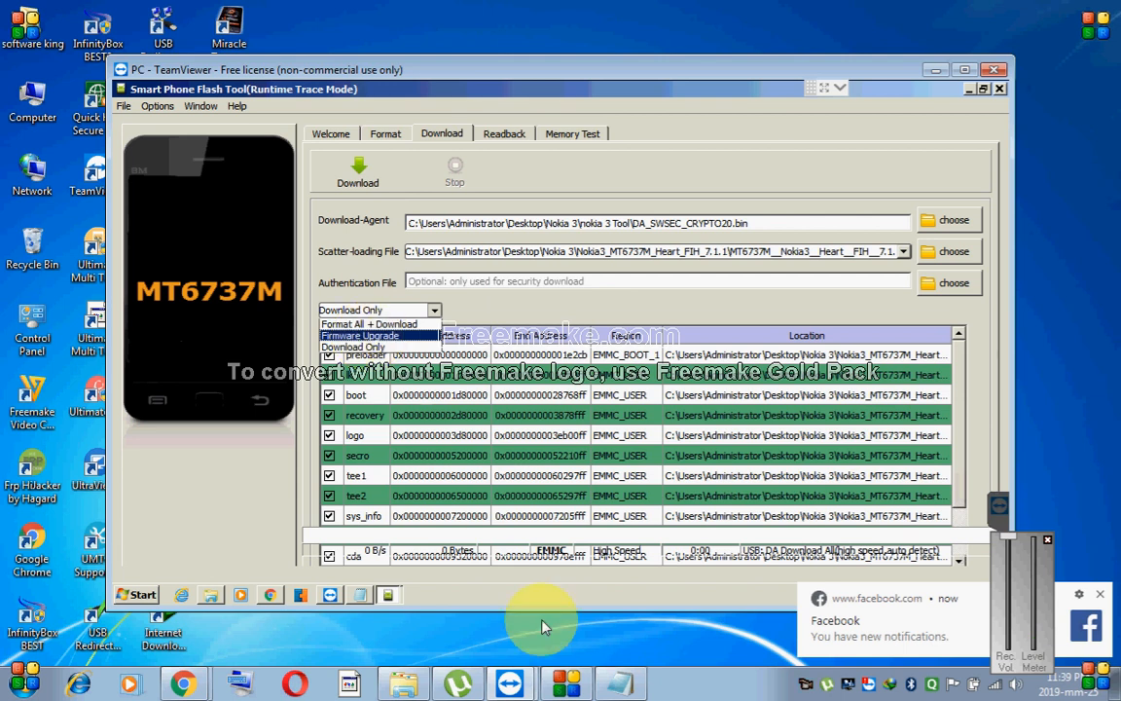
pyautogui.click(568, 686)
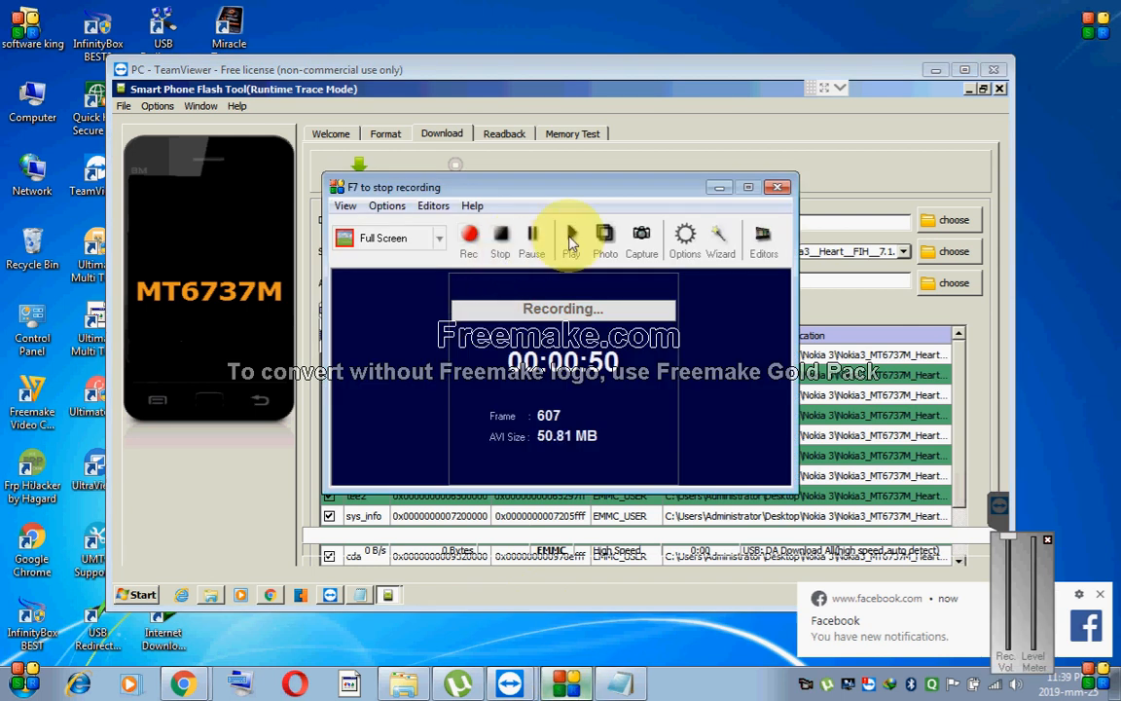
pyautogui.click(720, 188)
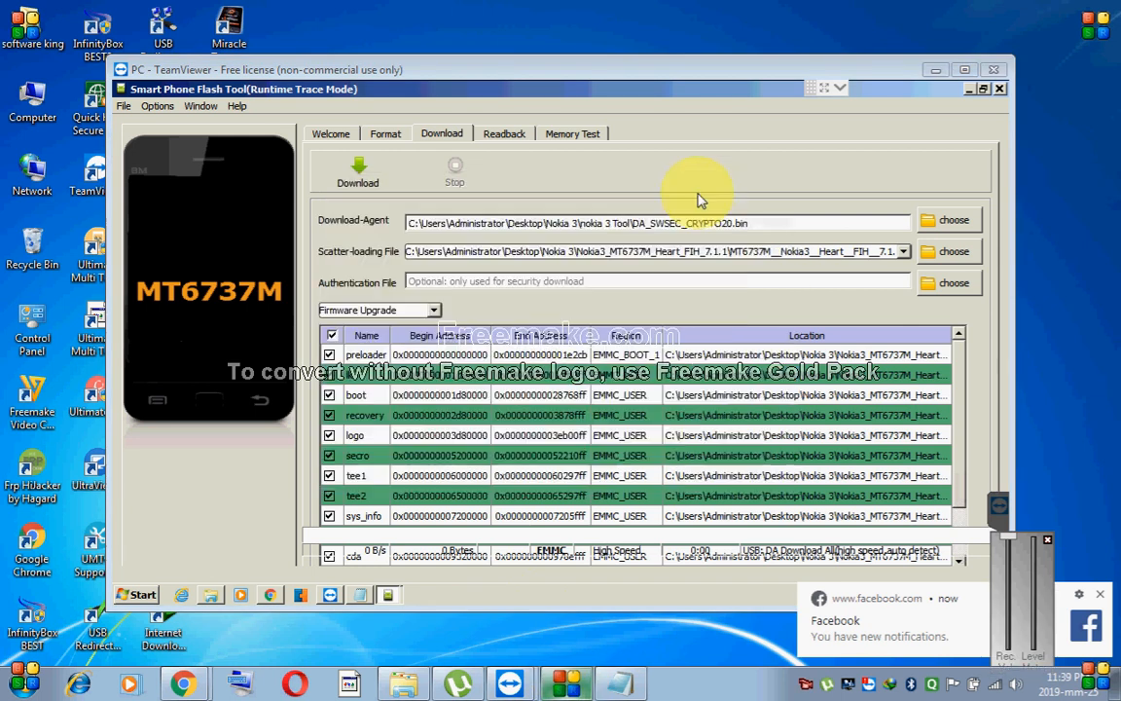
pyautogui.click(363, 169)
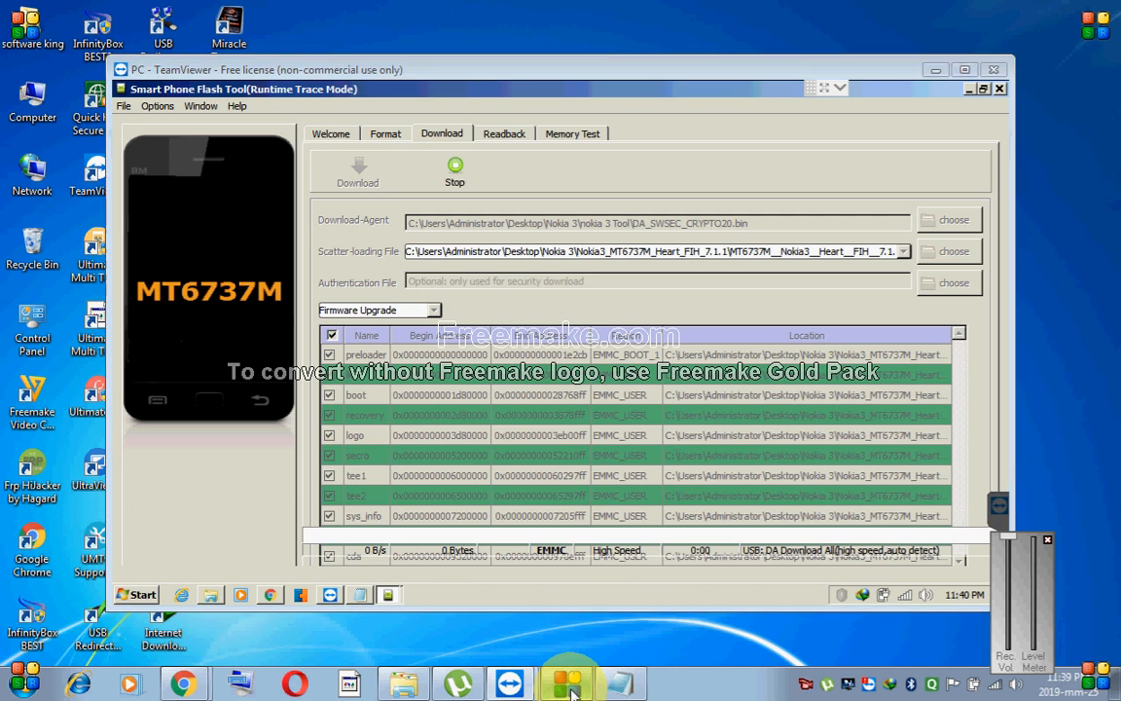
pyautogui.click(570, 686)
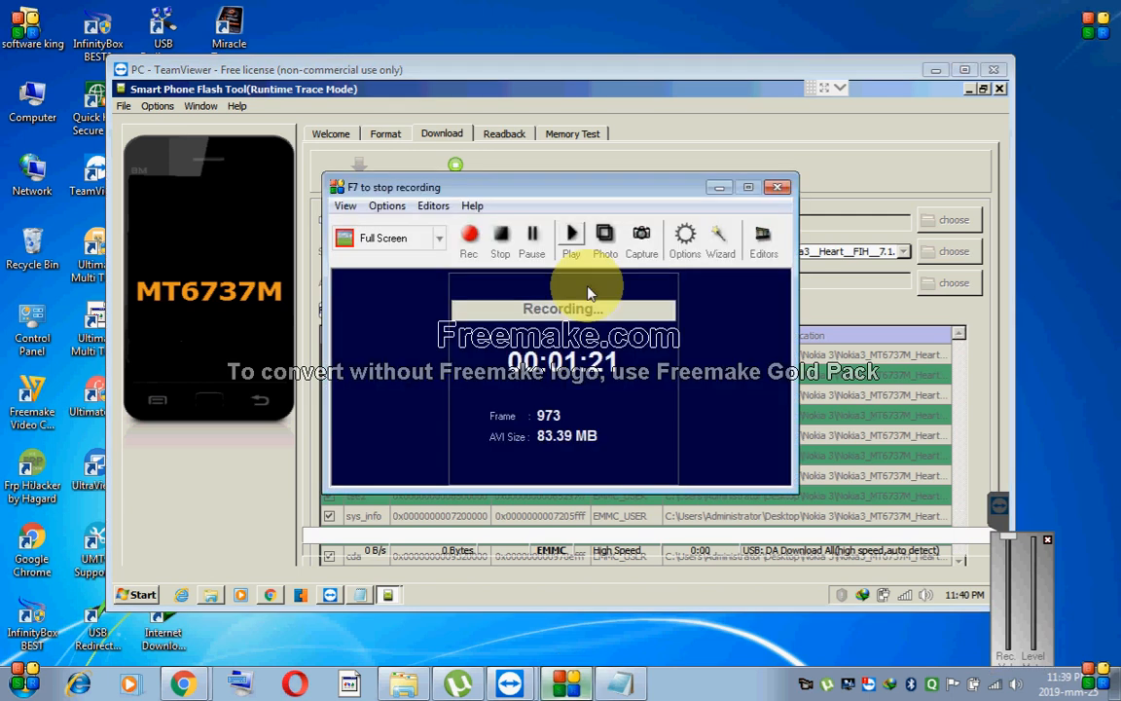
pyautogui.click(721, 188)
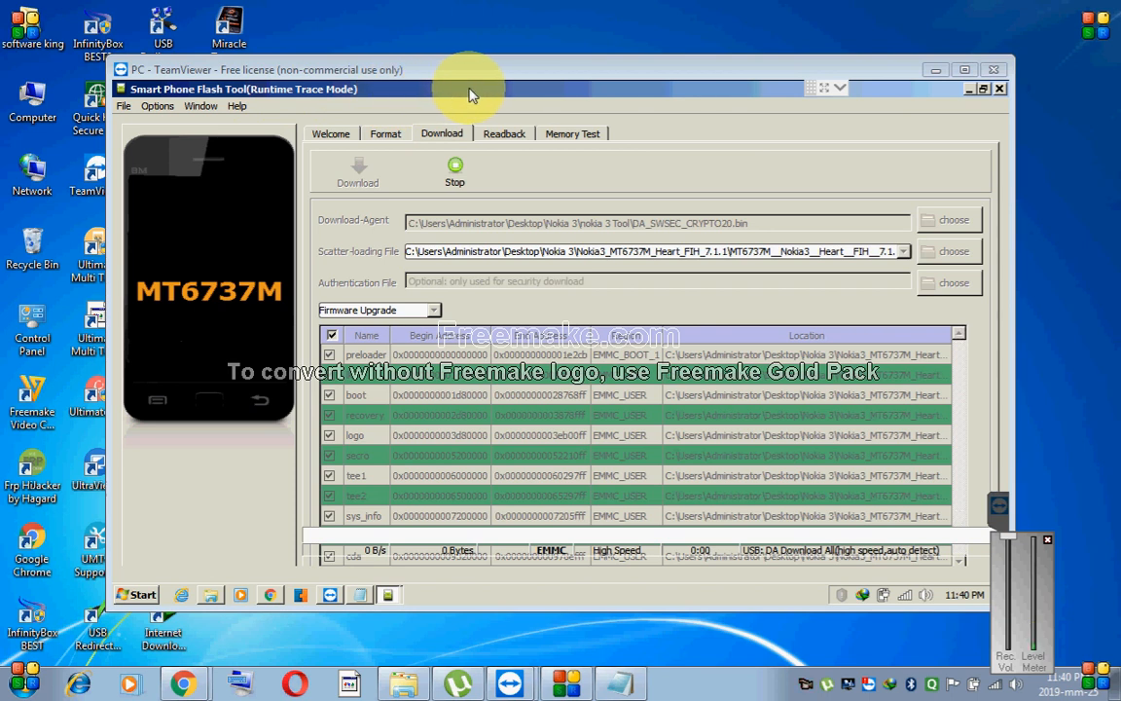
pyautogui.click(962, 71)
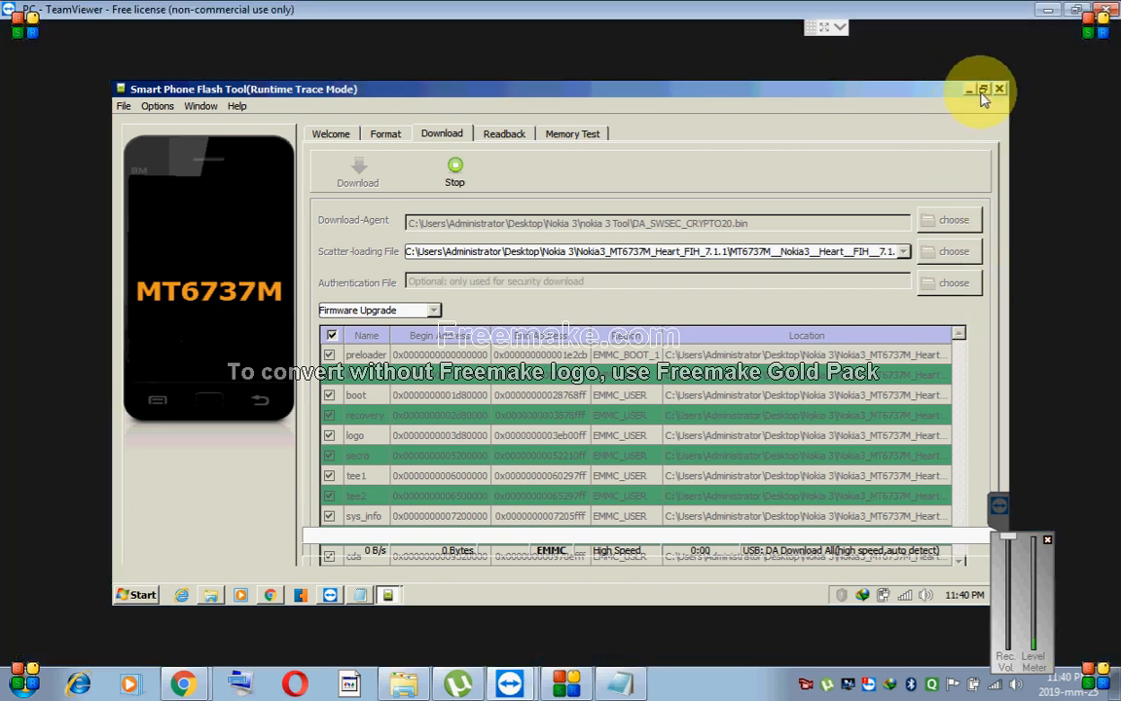
pyautogui.click(984, 92)
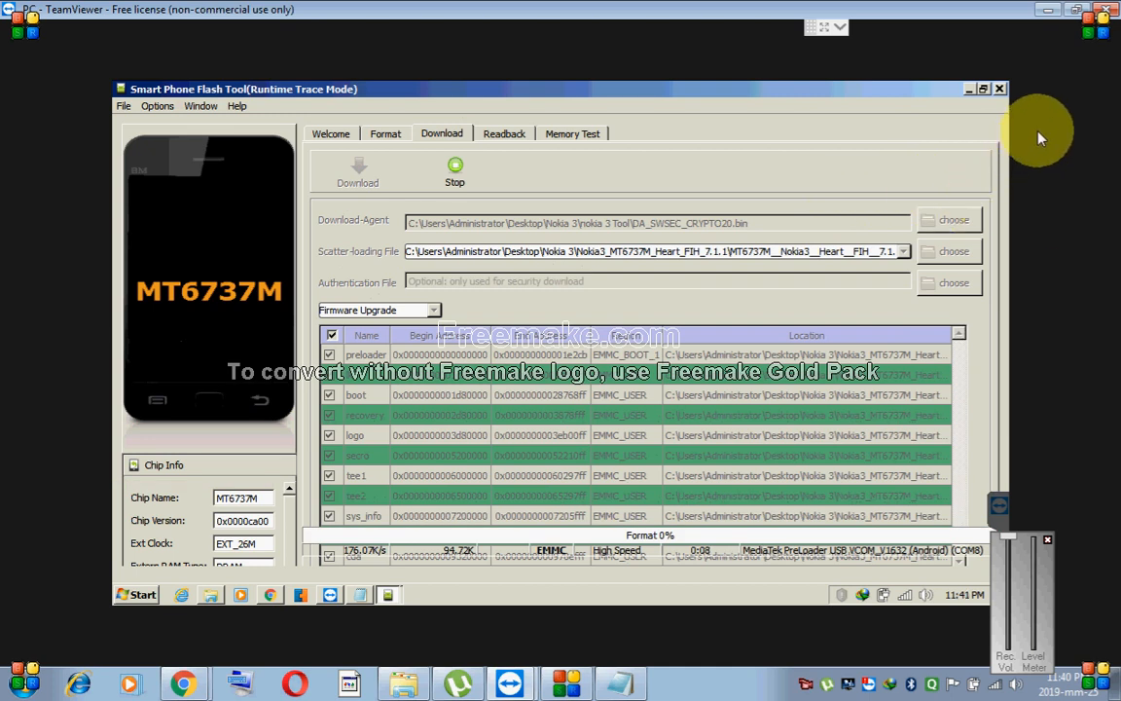
pyautogui.click(1076, 9)
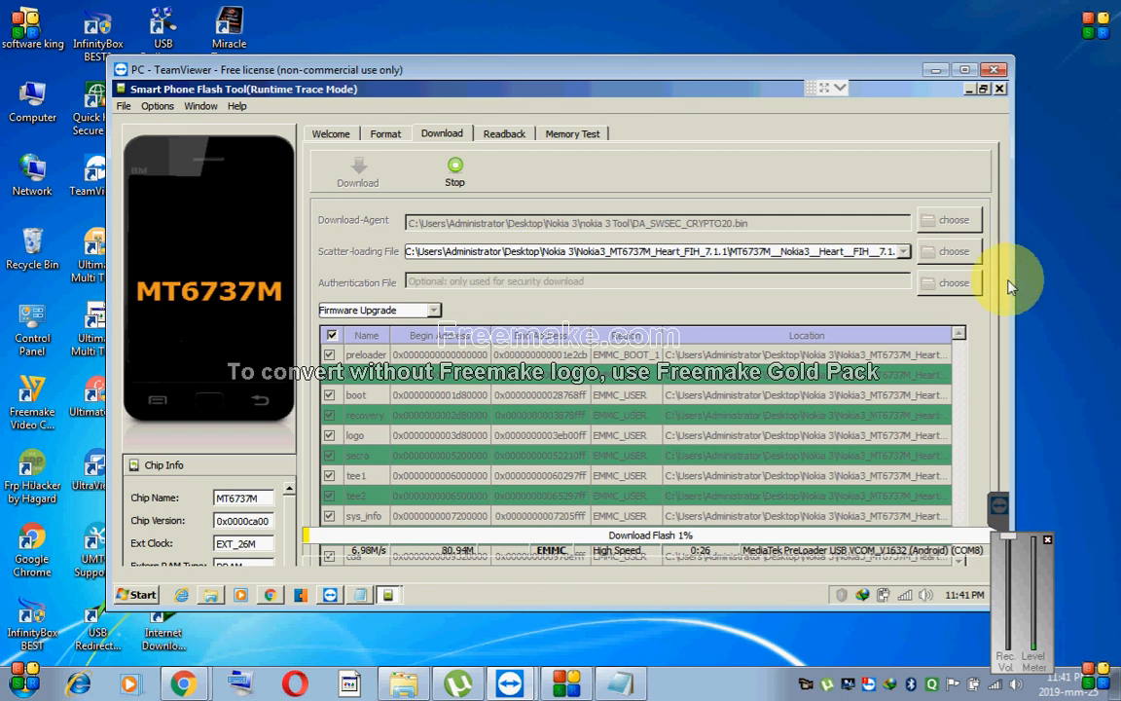
pyautogui.click(965, 70)
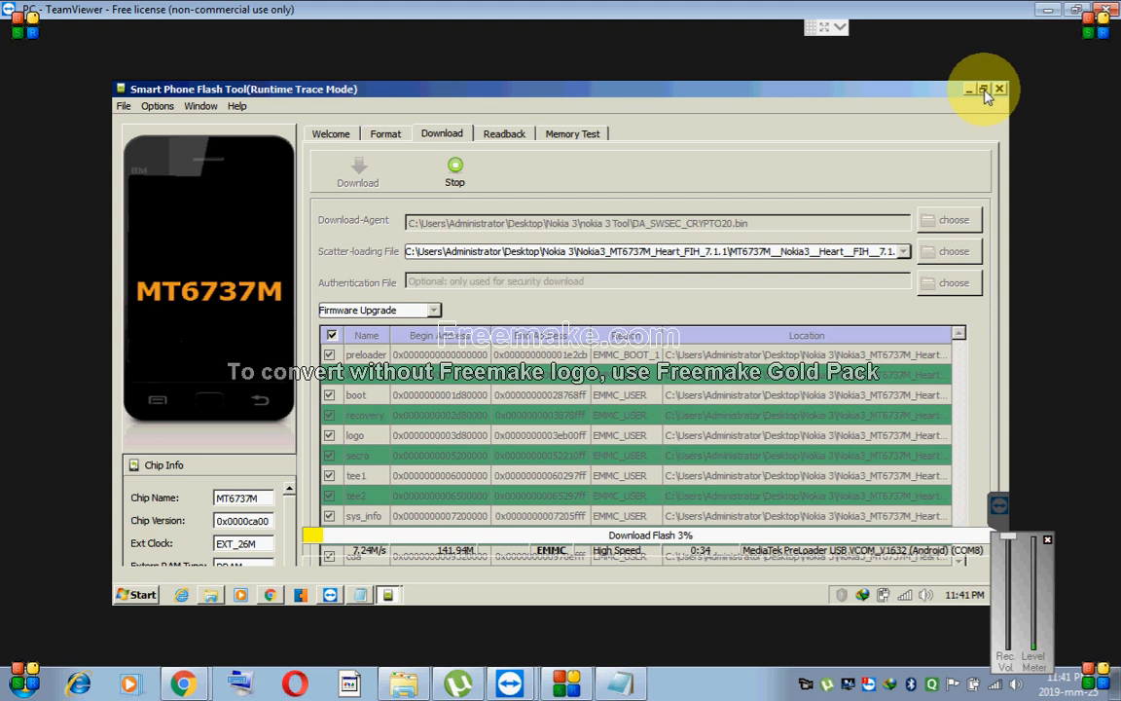
# - Restore the TeamViewer window from full size, make it slightly taller and move it up on the desktop
pyautogui.click(1074, 9)
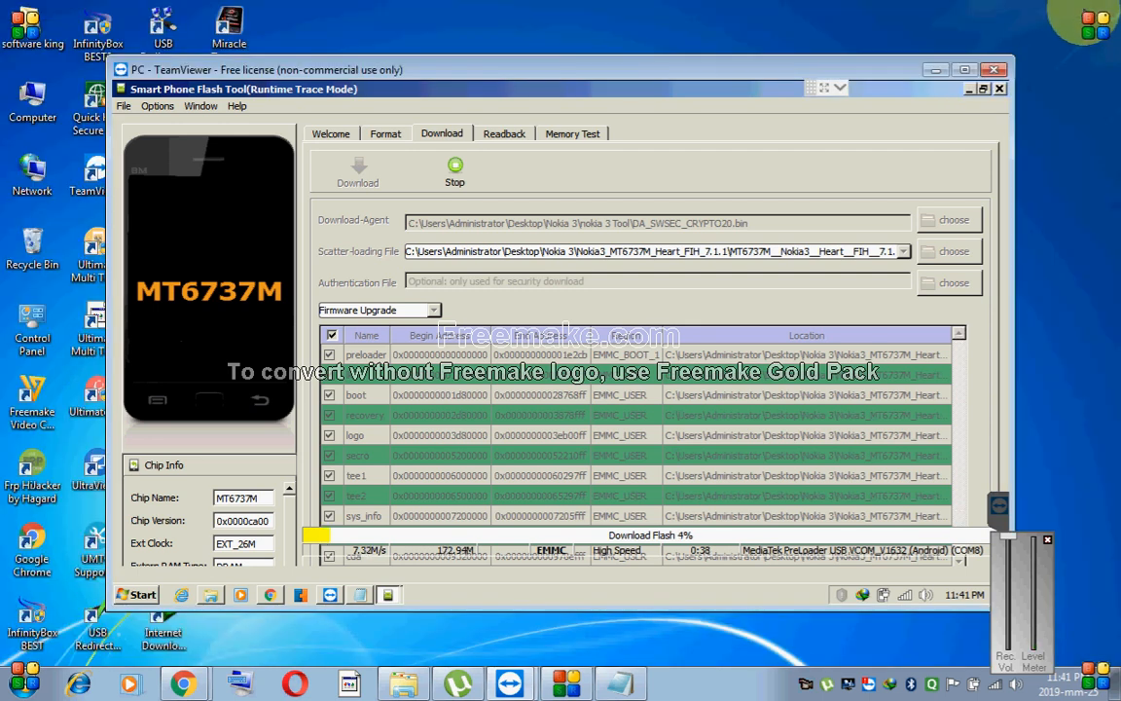
pyautogui.moveTo(719, 604); pyautogui.dragTo(724, 652)
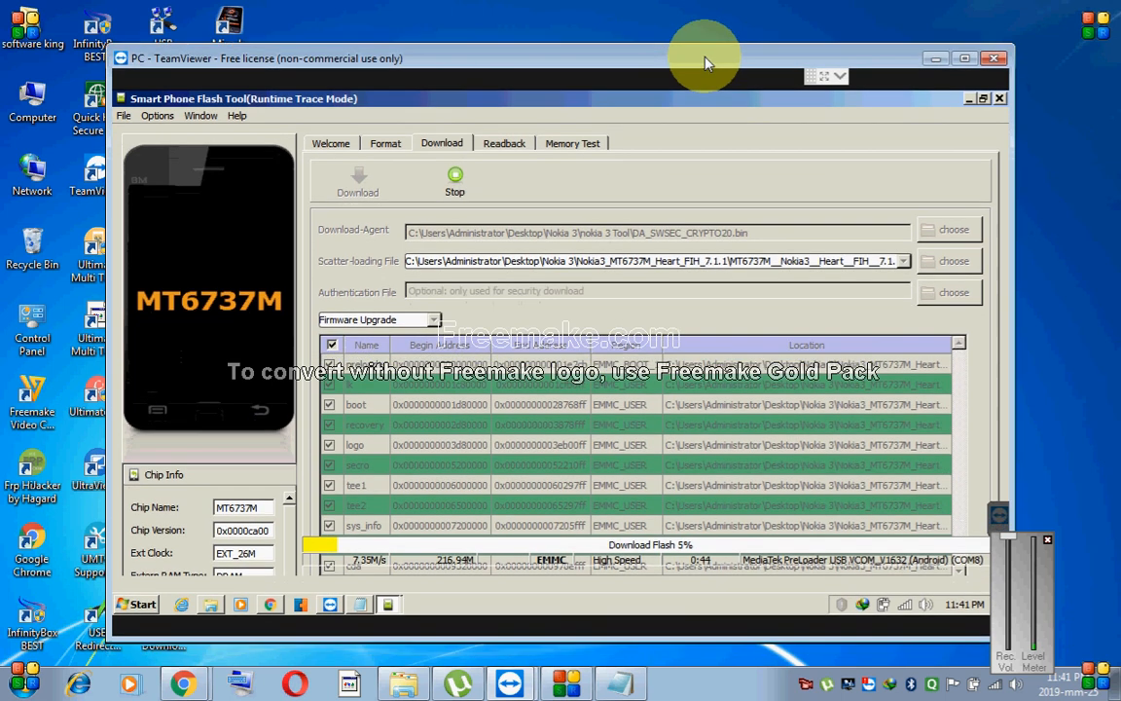
pyautogui.moveTo(708, 68); pyautogui.dragTo(714, 39)
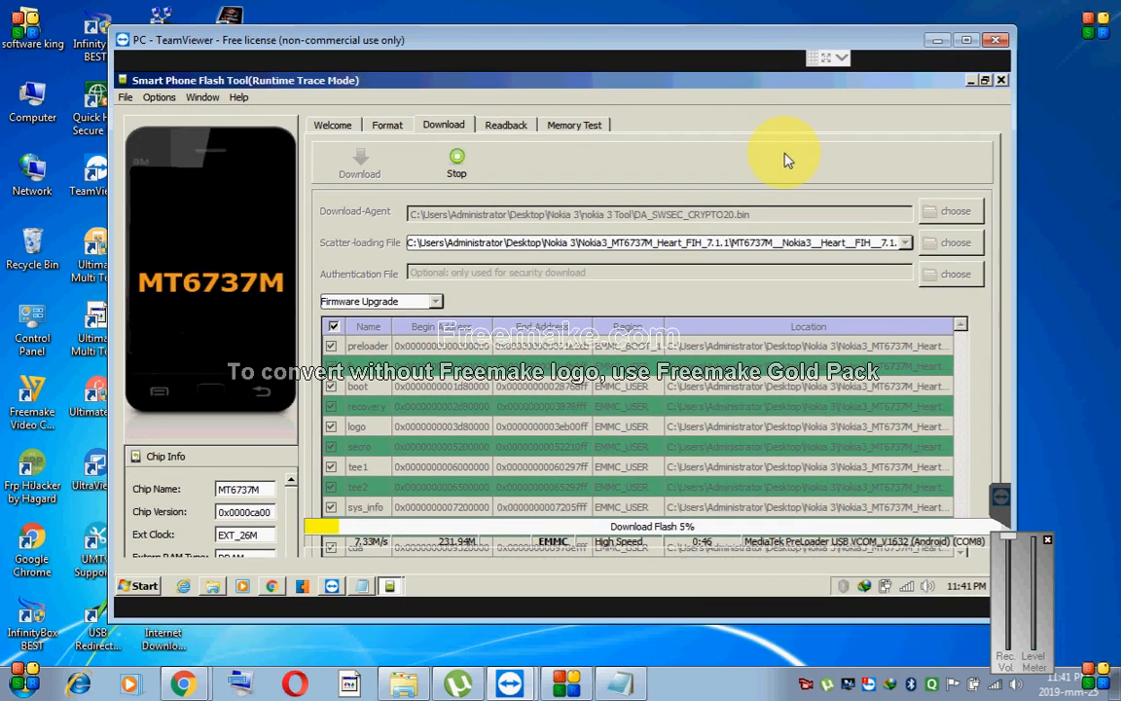
# - In the open Notepad note, add the lines "you can see that flashing start.." and "its 100% working...", highlight them and minimize the note
pyautogui.click(619, 683)
pyautogui.click(555, 581)
pyautogui.press('Return')
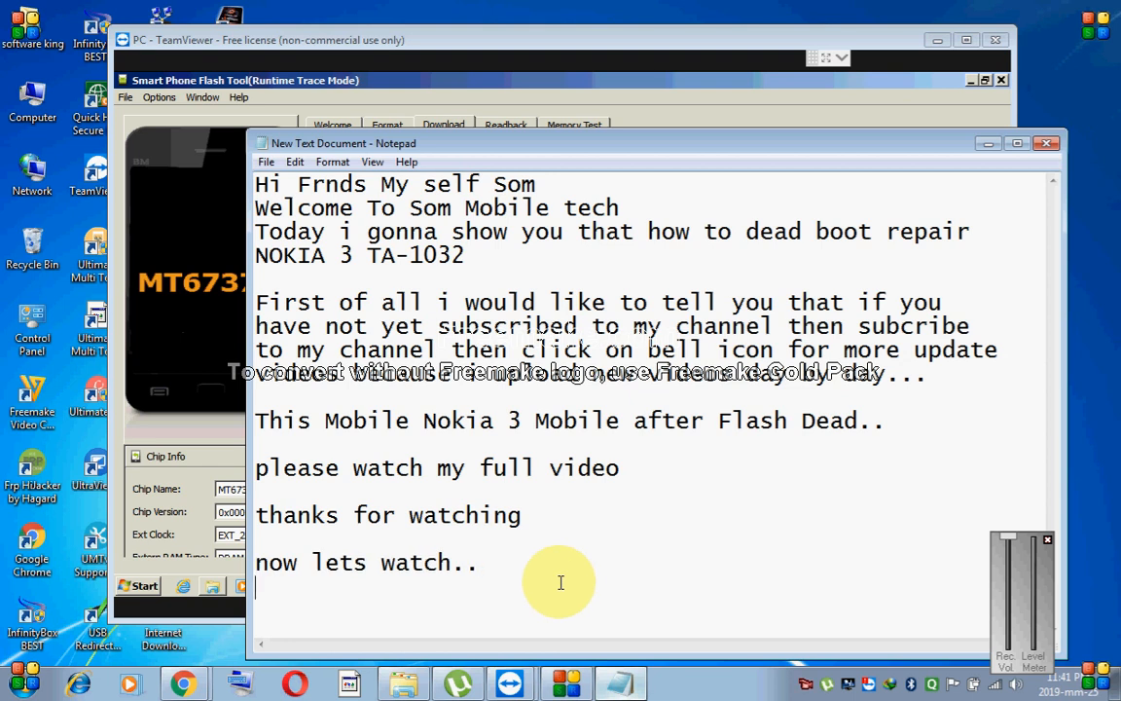
pyautogui.write('you can se')
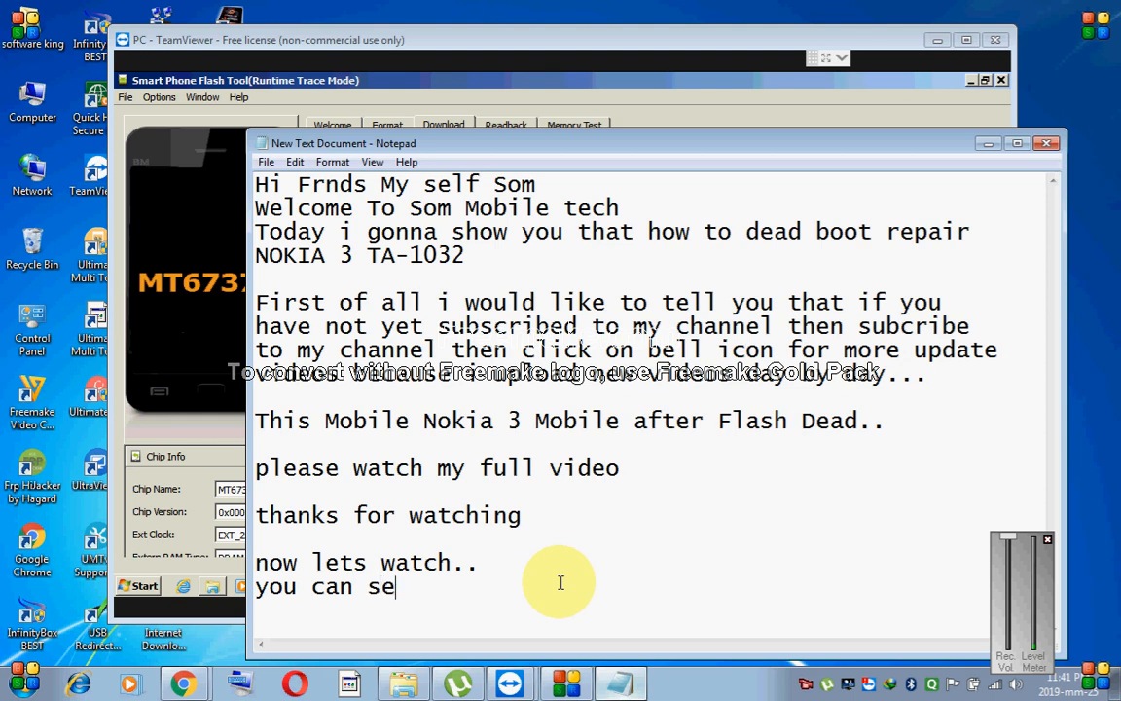
pyautogui.write('e that')
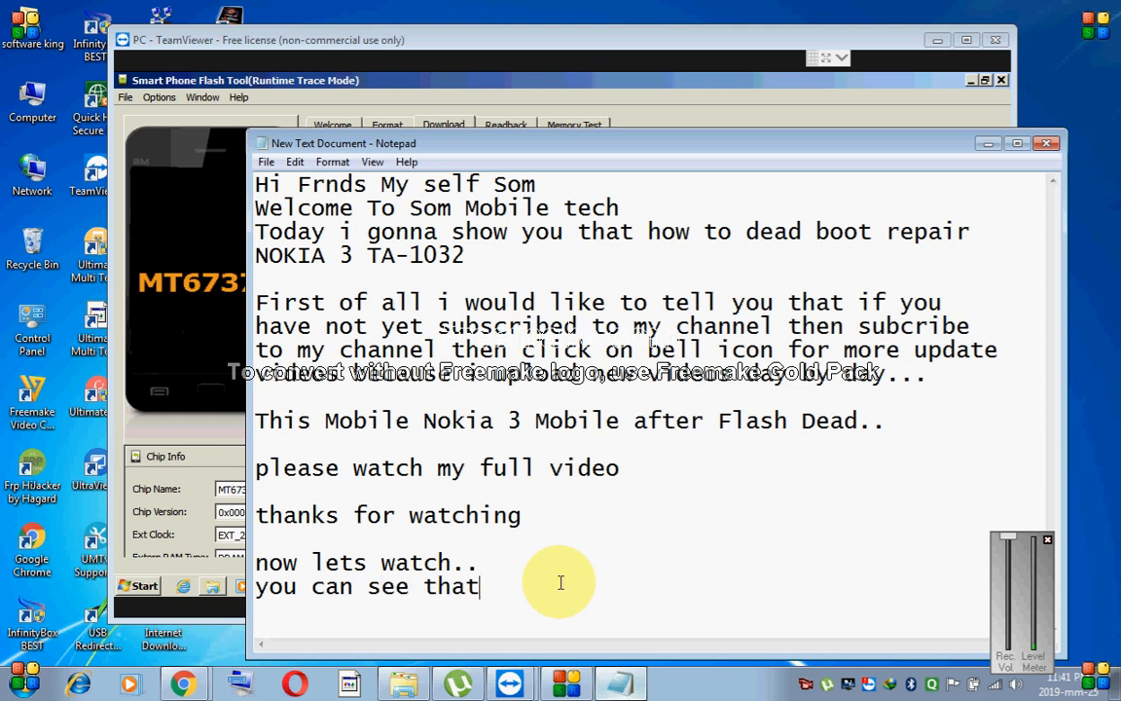
pyautogui.write(' flashing star')
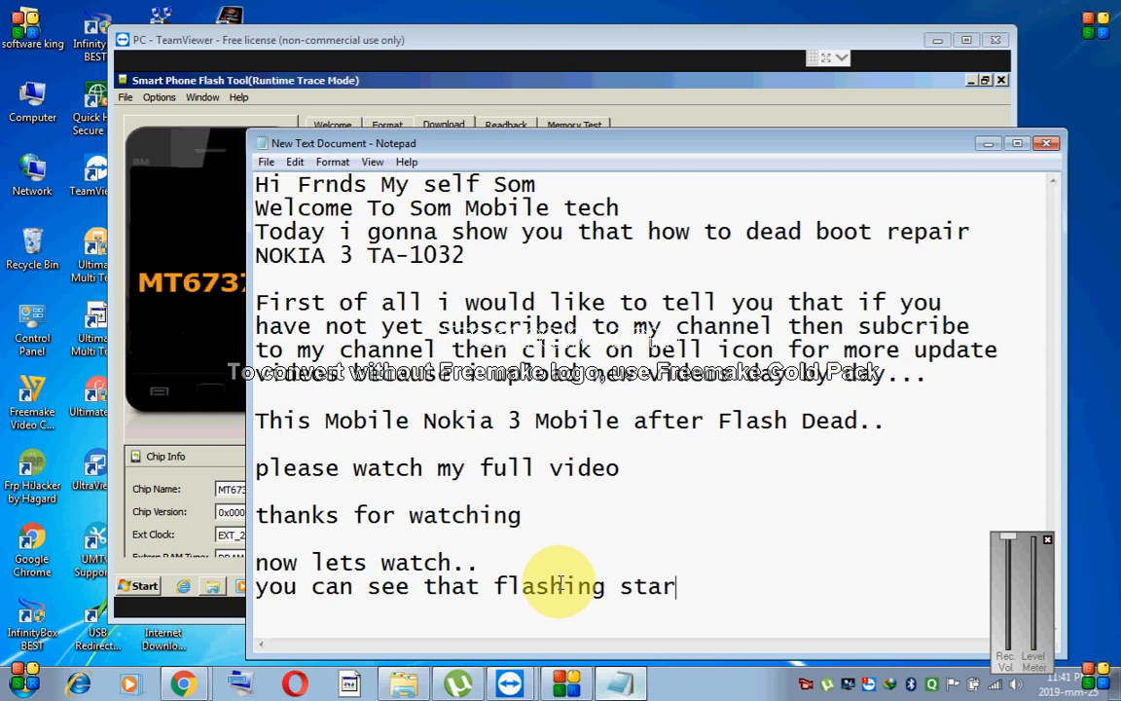
pyautogui.write('t..')
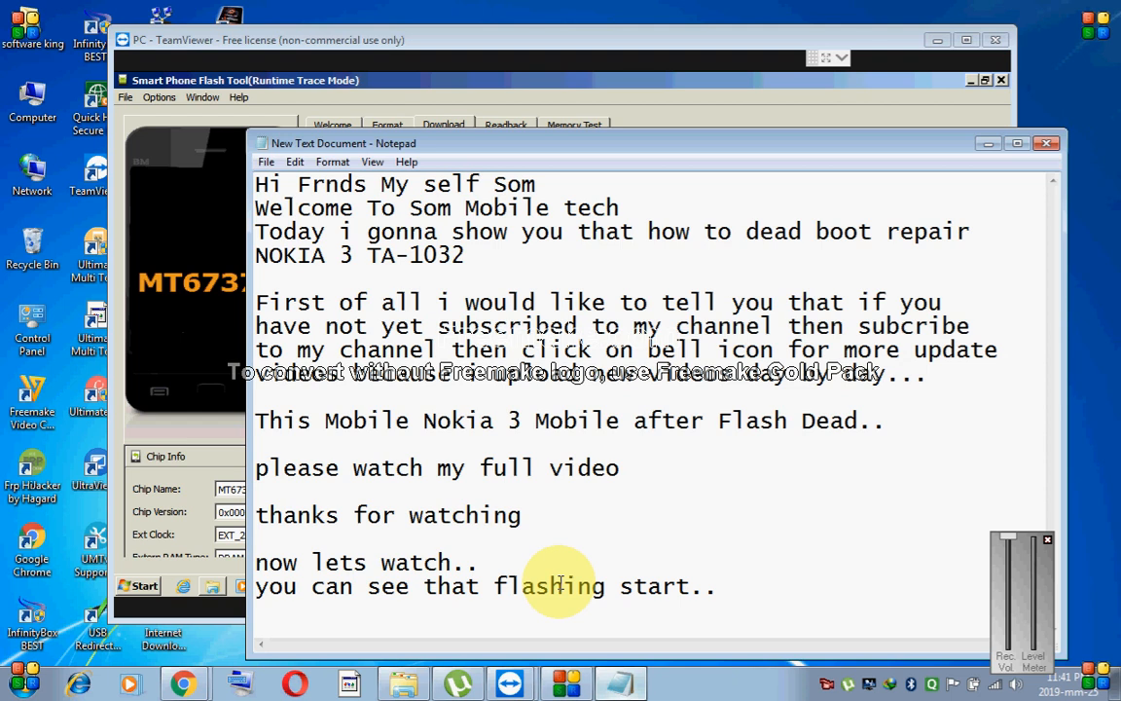
pyautogui.press('Return')
pyautogui.write('its 100')
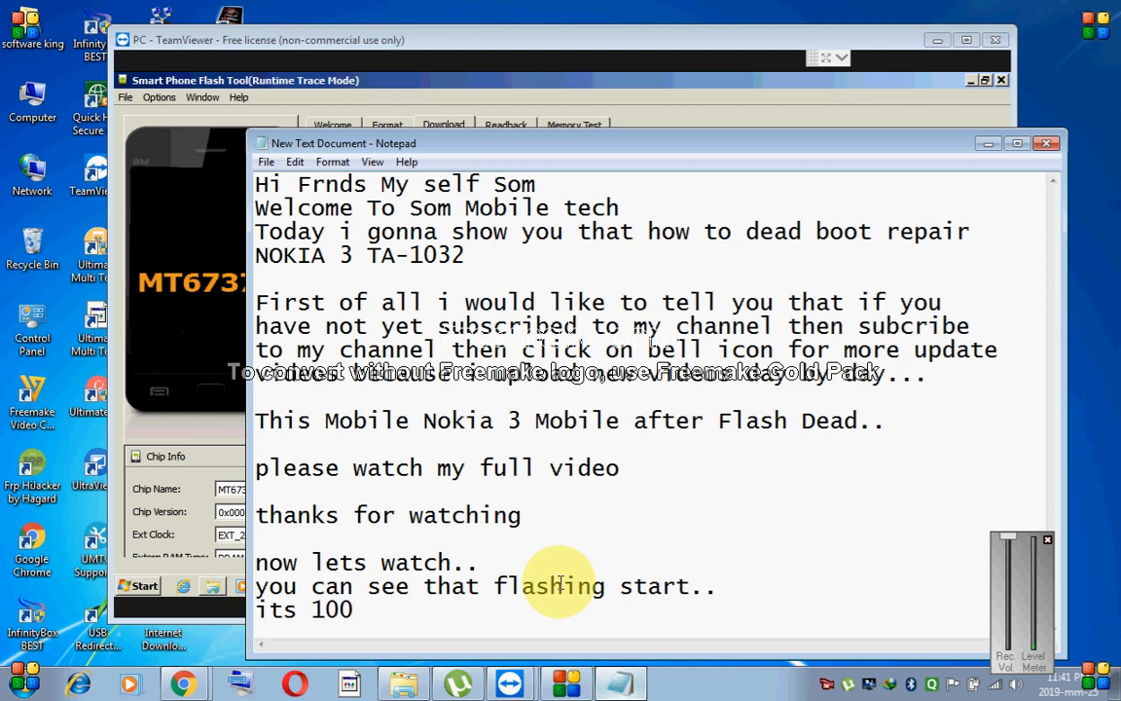
pyautogui.write('% working...')
pyautogui.moveTo(603, 615); pyautogui.dragTo(251, 588)
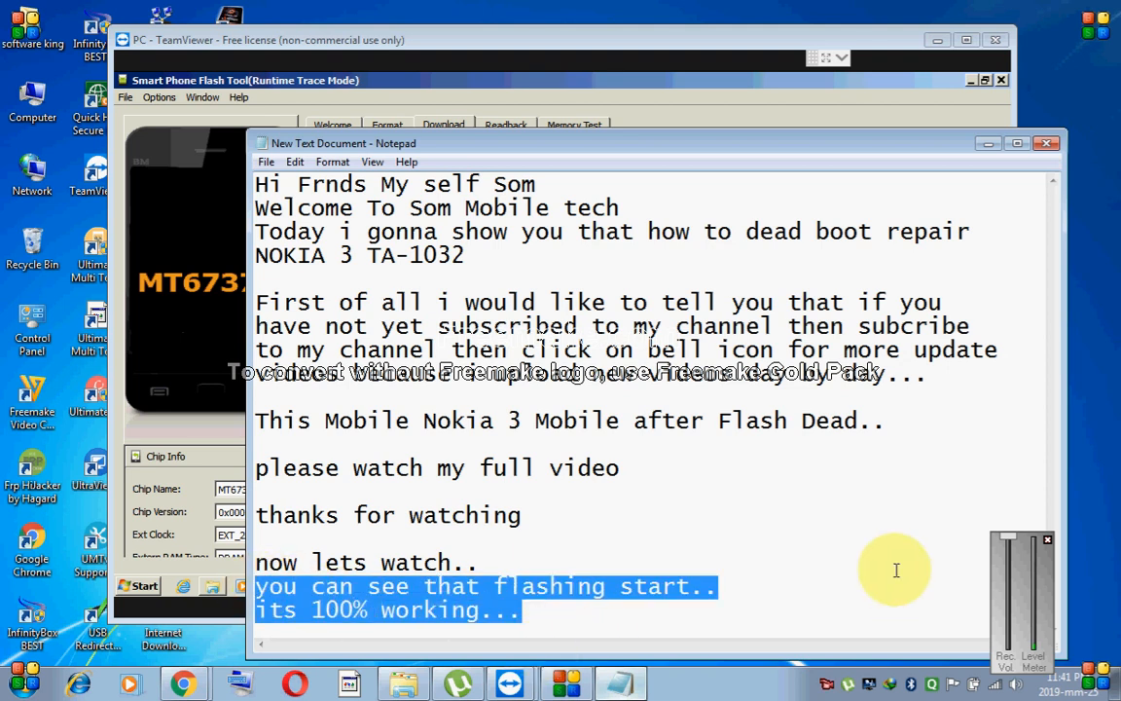
pyautogui.click(988, 143)
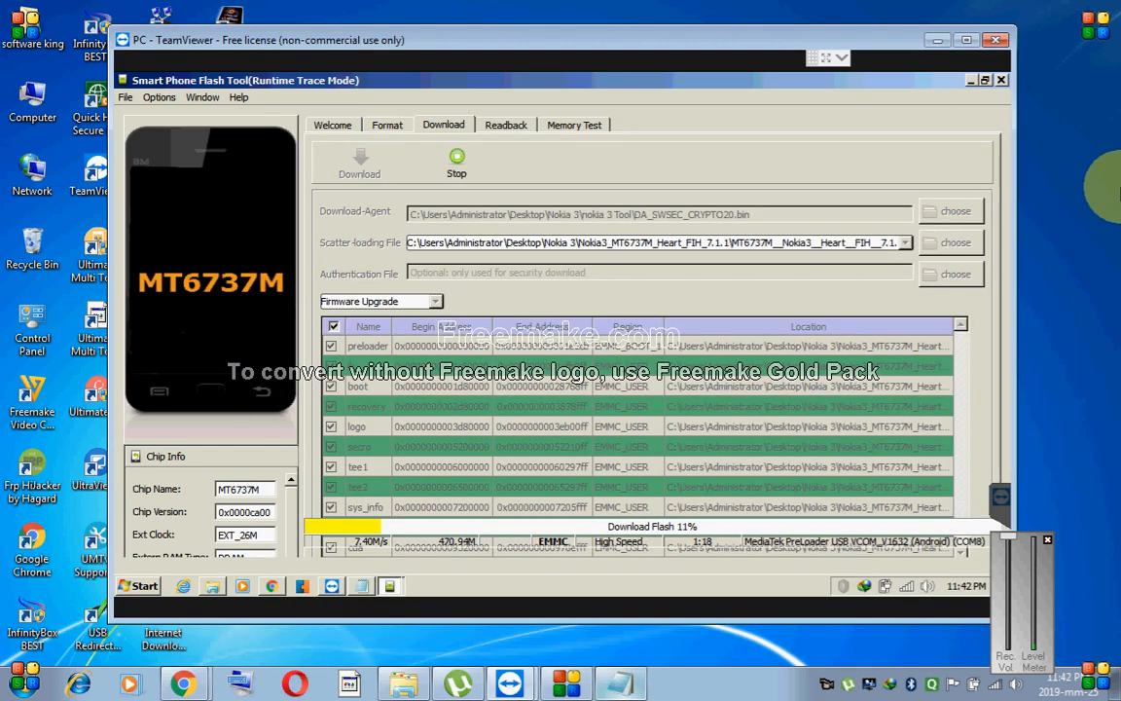
pyautogui.rightClick(1101, 168)
pyautogui.click(1088, 218)
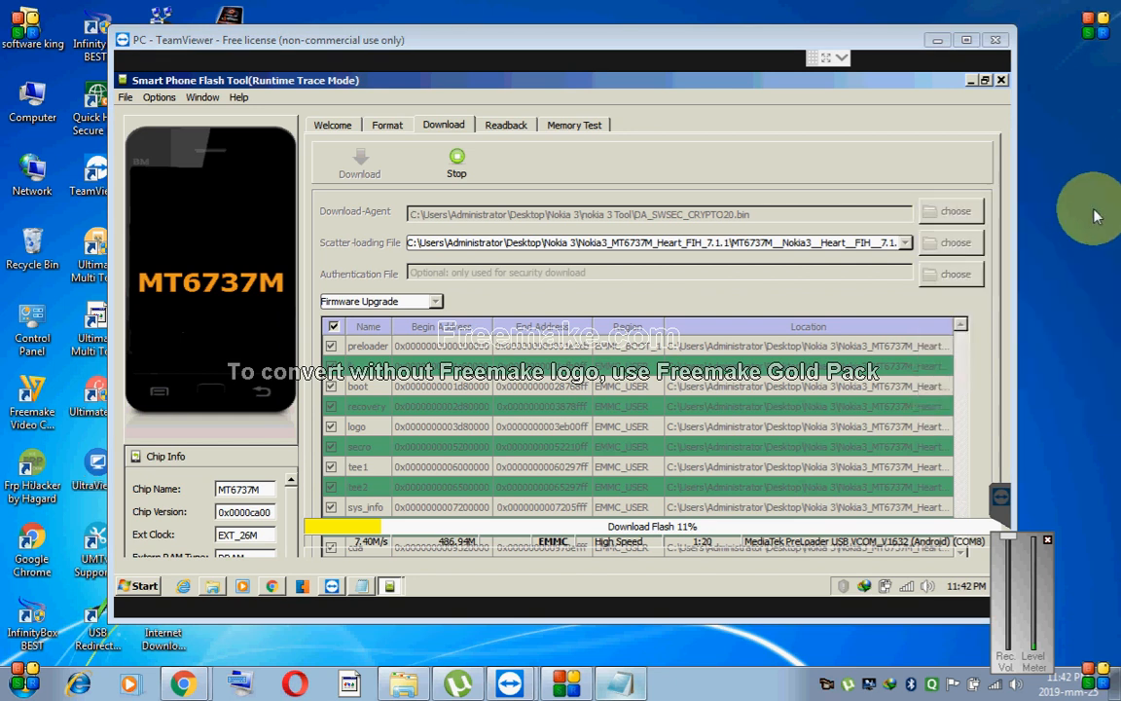
pyautogui.rightClick(1103, 159)
pyautogui.click(1085, 207)
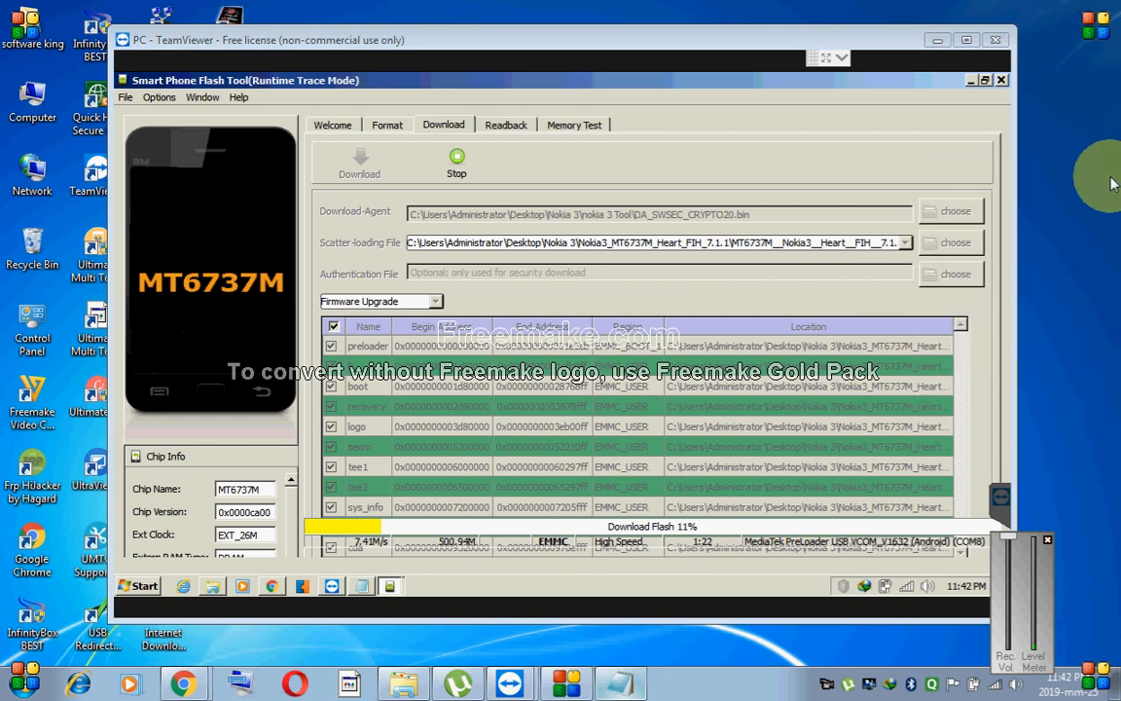
pyautogui.rightClick(1113, 180)
pyautogui.moveTo(1069, 212)
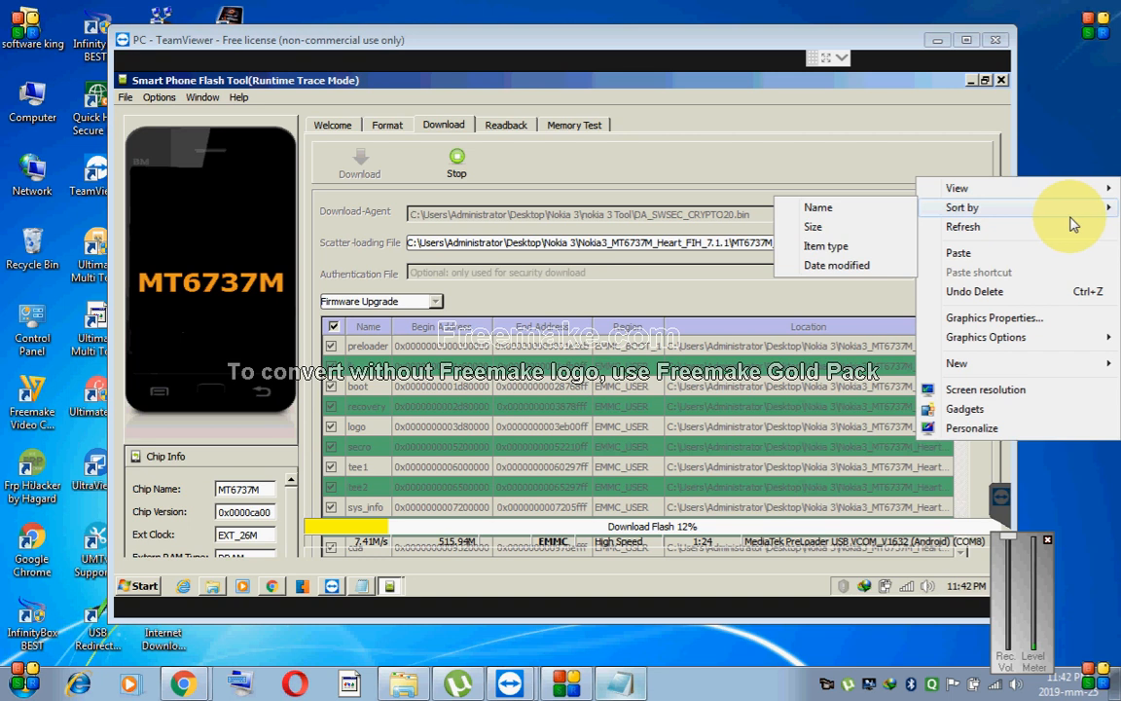
pyautogui.click(1076, 227)
pyautogui.rightClick(1101, 177)
pyautogui.click(1096, 226)
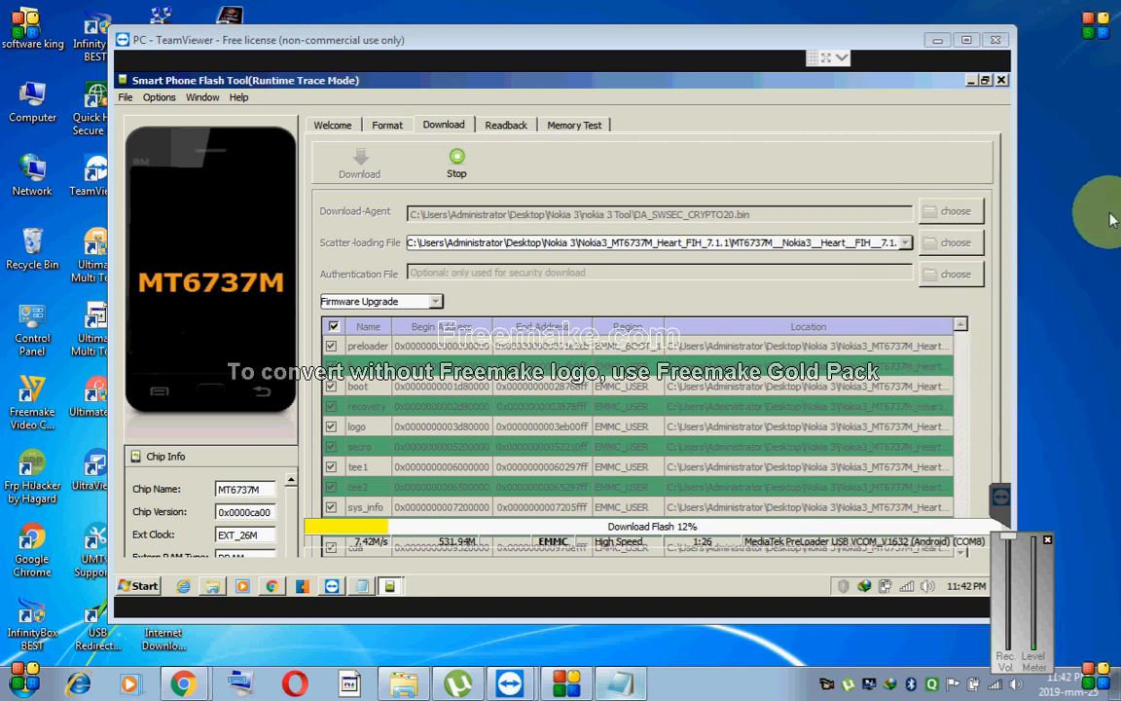
pyautogui.rightClick(1098, 183)
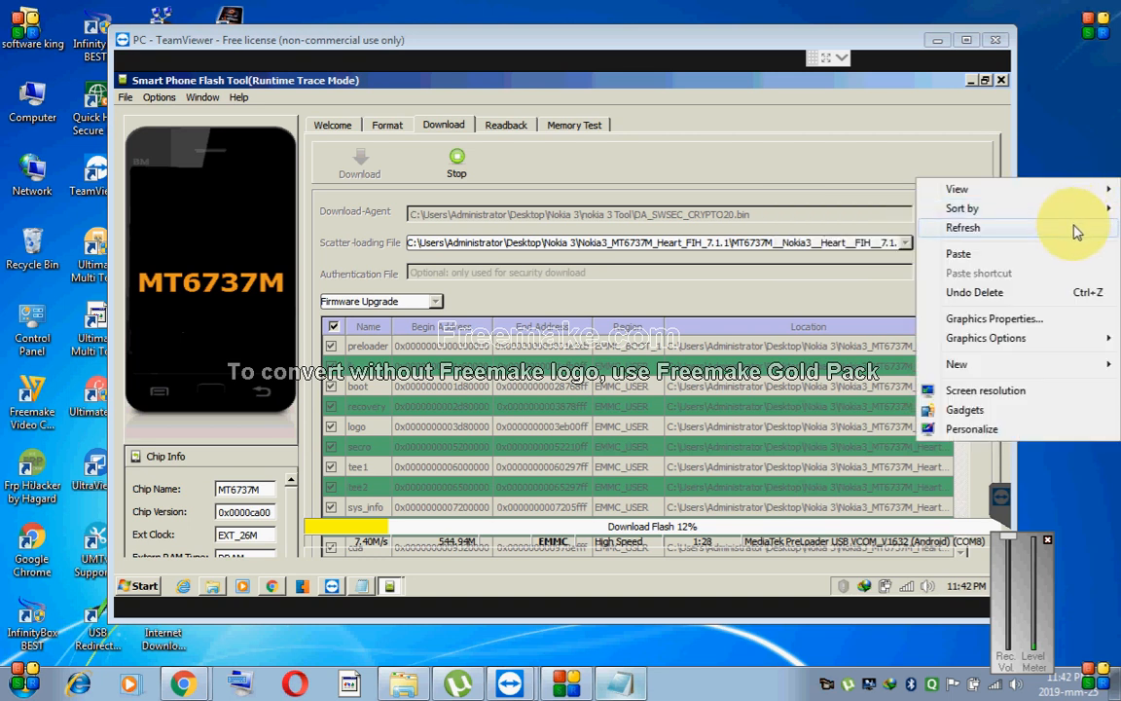
# - Refresh the desktop and move the TeamViewer window into the desktop's upper-left corner
pyautogui.click(1078, 230)
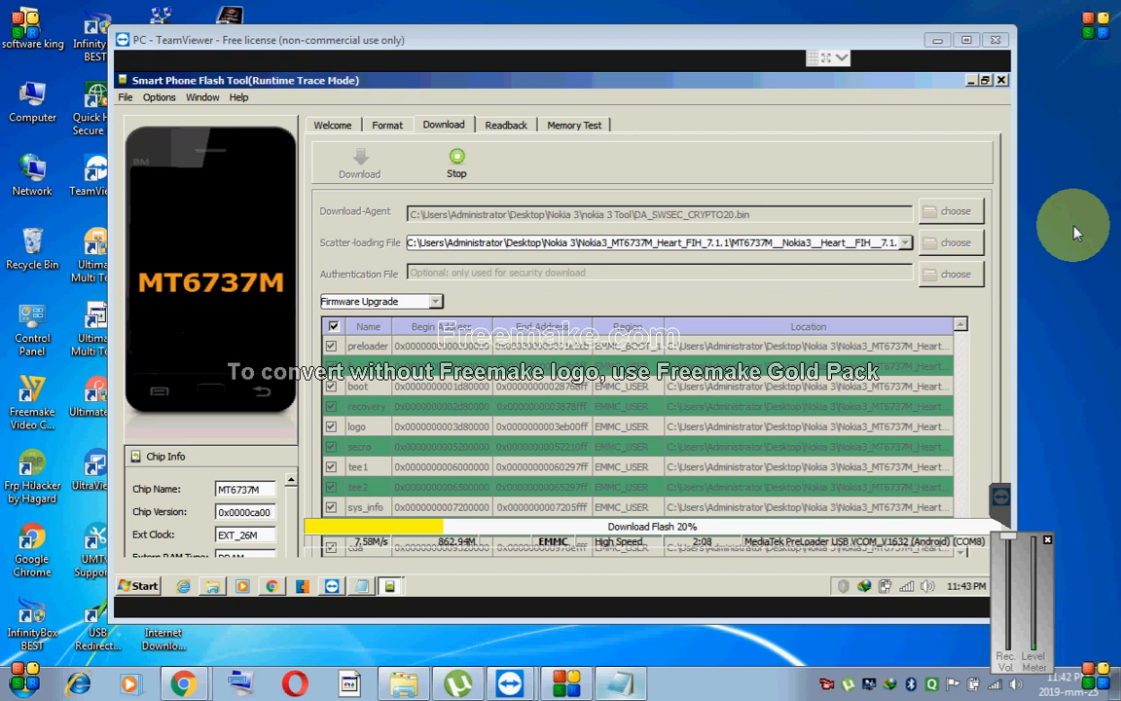
pyautogui.moveTo(740, 61); pyautogui.dragTo(634, 20)
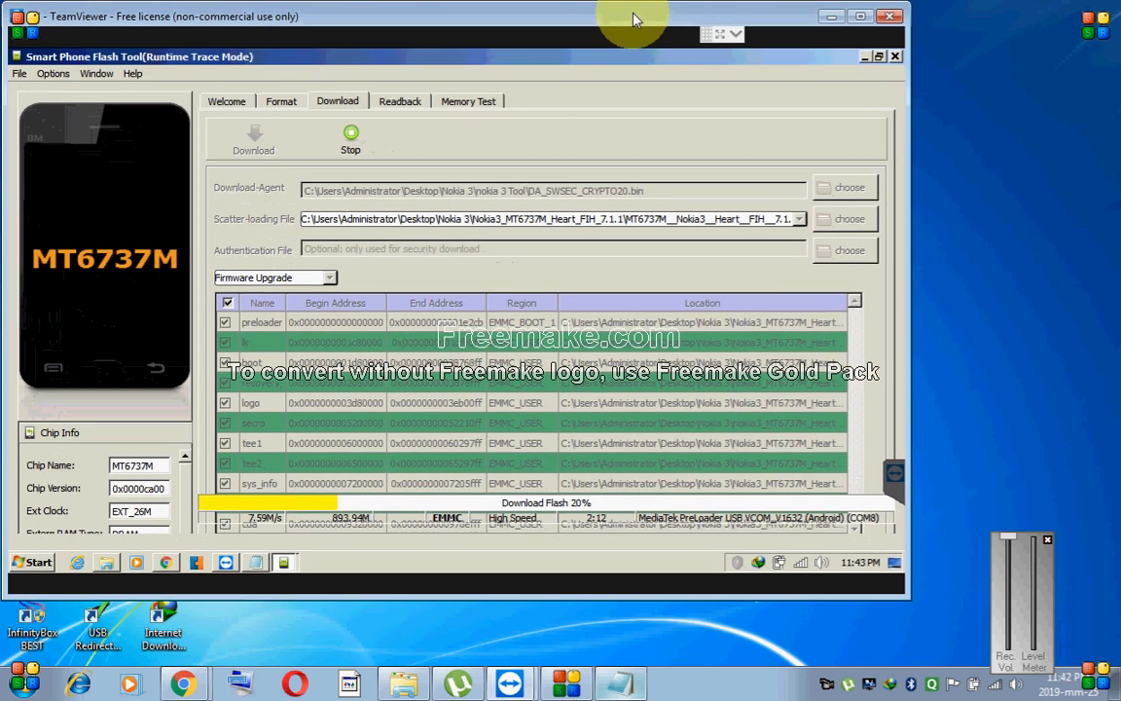
# - Restore the Notepad note, make it slightly smaller and move it to the desktop's upper-right corner
pyautogui.click(617, 681)
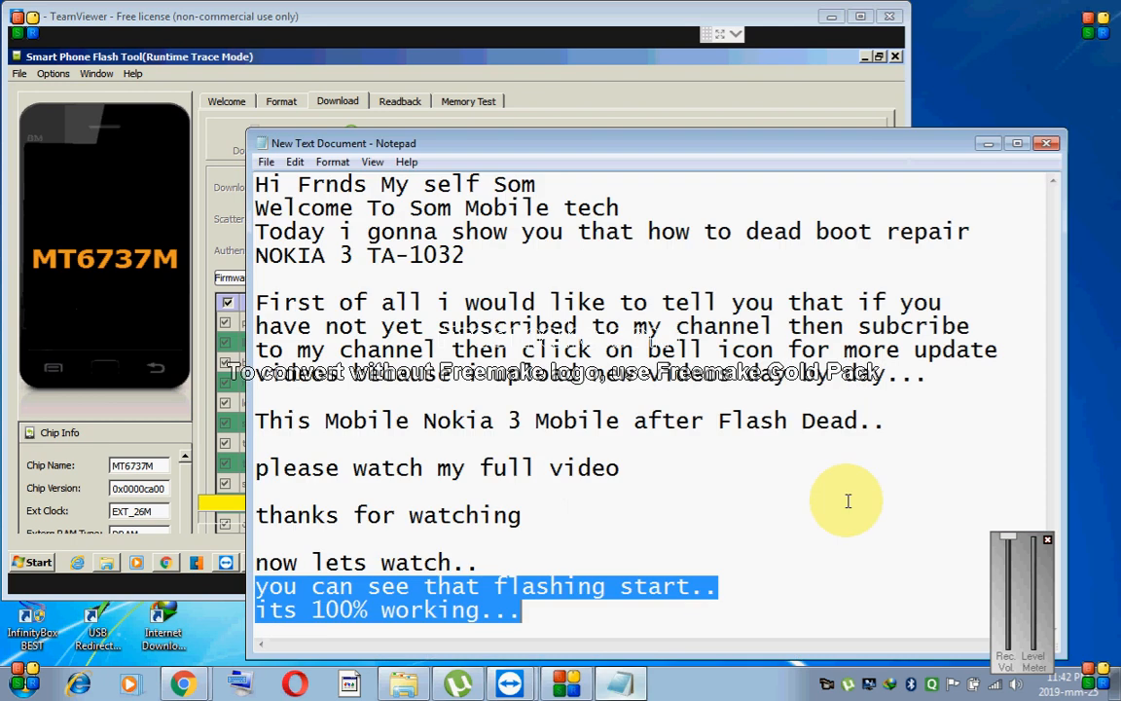
pyautogui.moveTo(1066, 352); pyautogui.dragTo(1034, 358)
pyautogui.moveTo(883, 131); pyautogui.dragTo(940, 18)
# - Highlight the whole text of the Notepad note from its last line up to the first, and minimize the note
pyautogui.moveTo(604, 433); pyautogui.dragTo(297, 34)
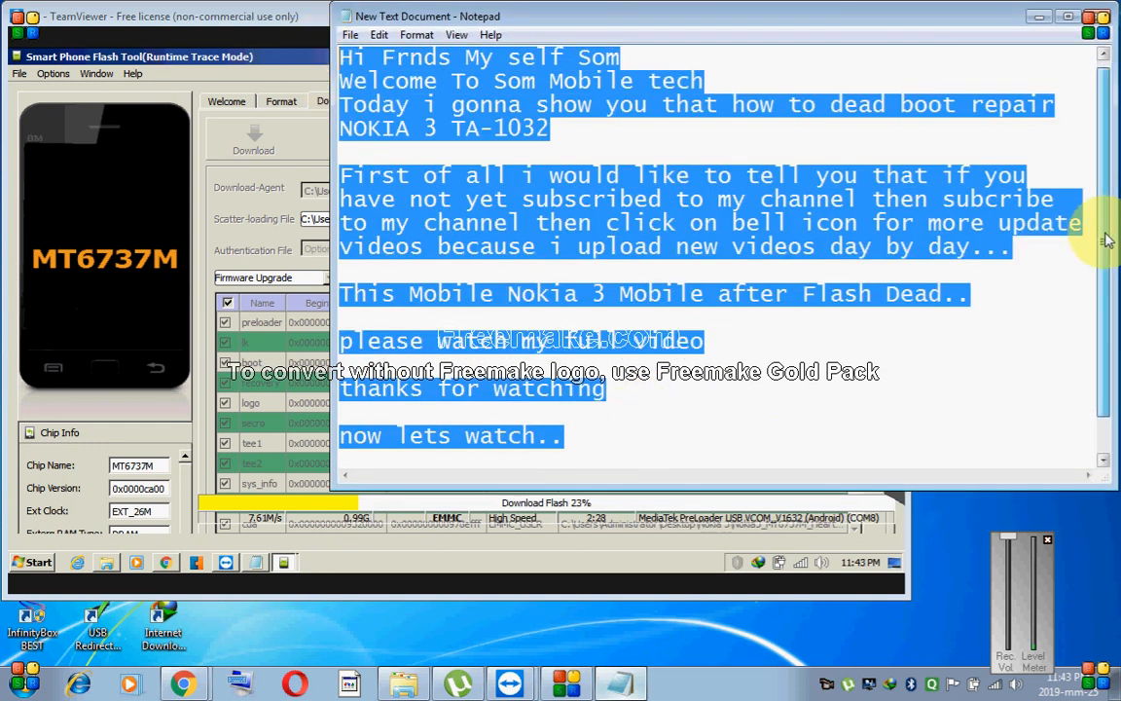
pyautogui.moveTo(1106, 240); pyautogui.dragTo(1112, 270)
pyautogui.moveTo(646, 450); pyautogui.dragTo(313, 26)
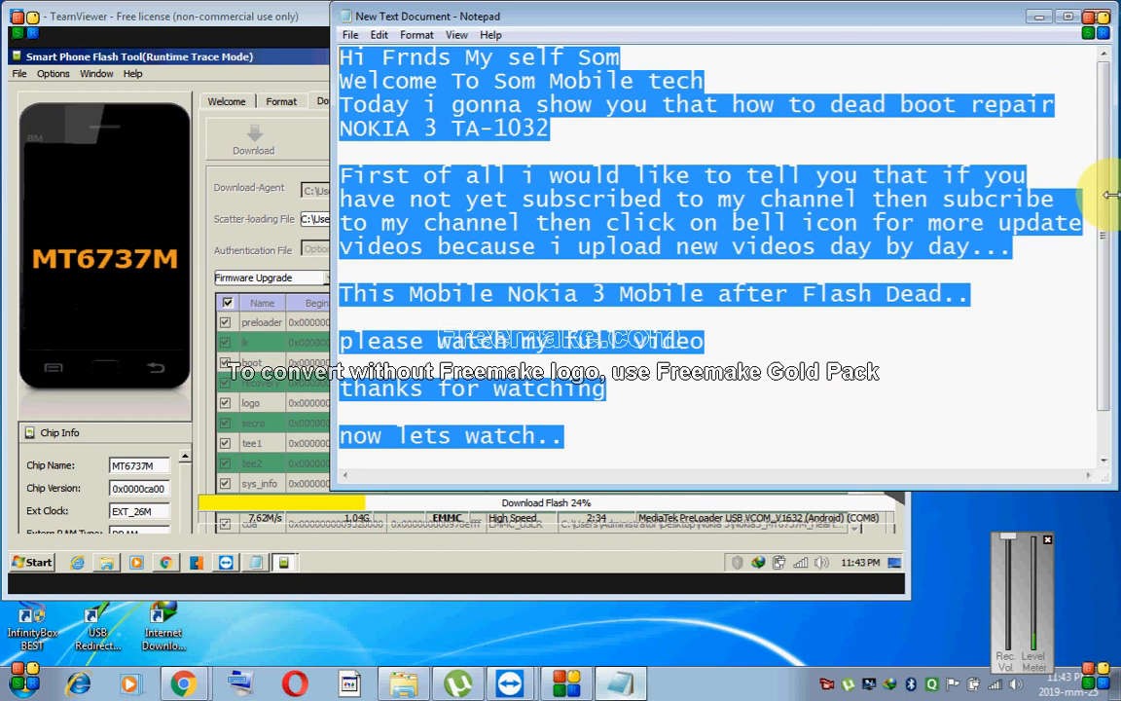
pyautogui.click(1041, 18)
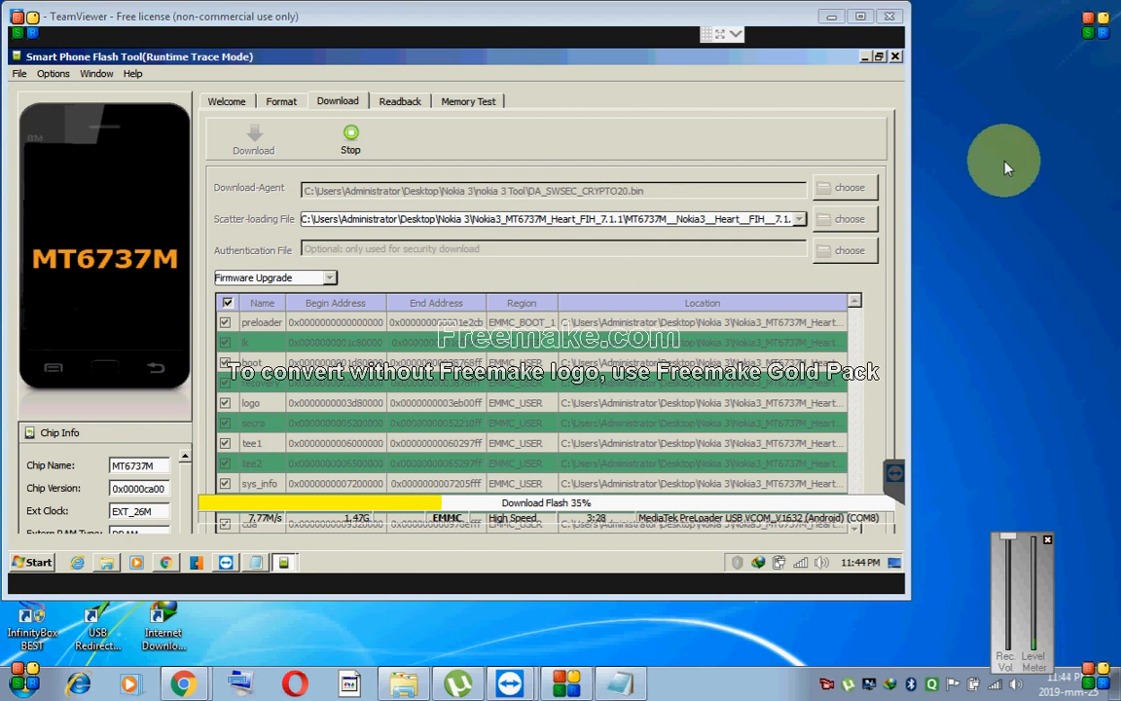
# - Refresh the desktop twice while the download runs and restore the minimized Notepad note
pyautogui.rightClick(1005, 166)
pyautogui.click(1010, 208)
pyautogui.rightClick(1007, 148)
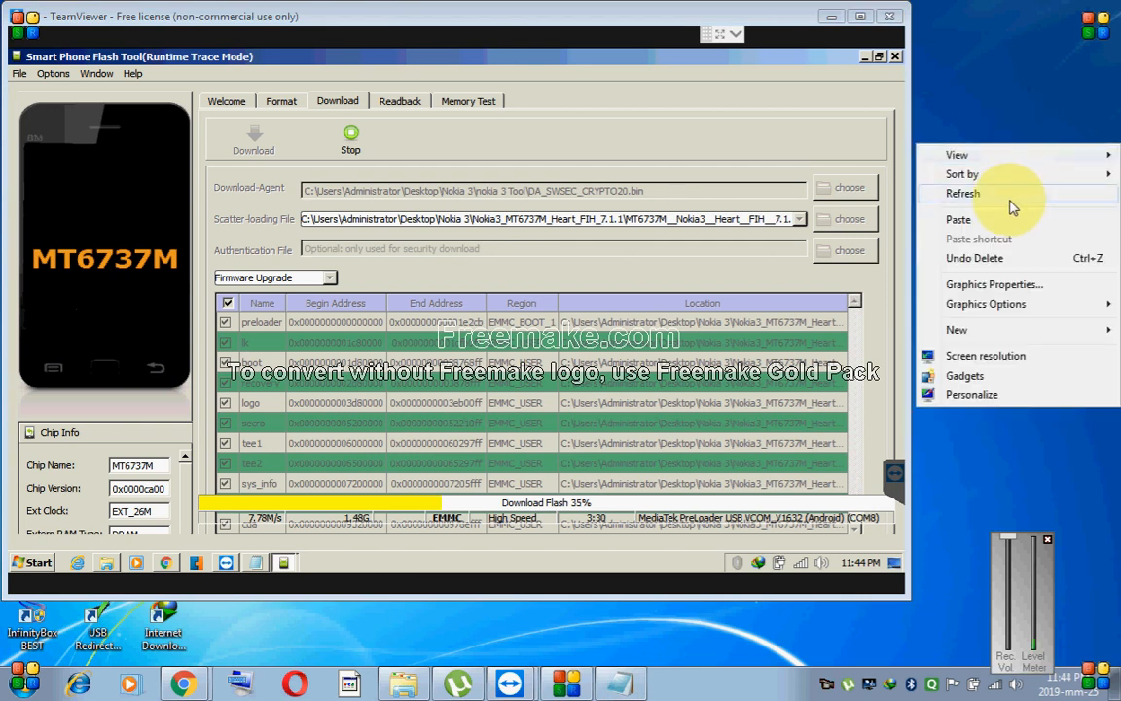
pyautogui.click(1012, 199)
pyautogui.click(620, 681)
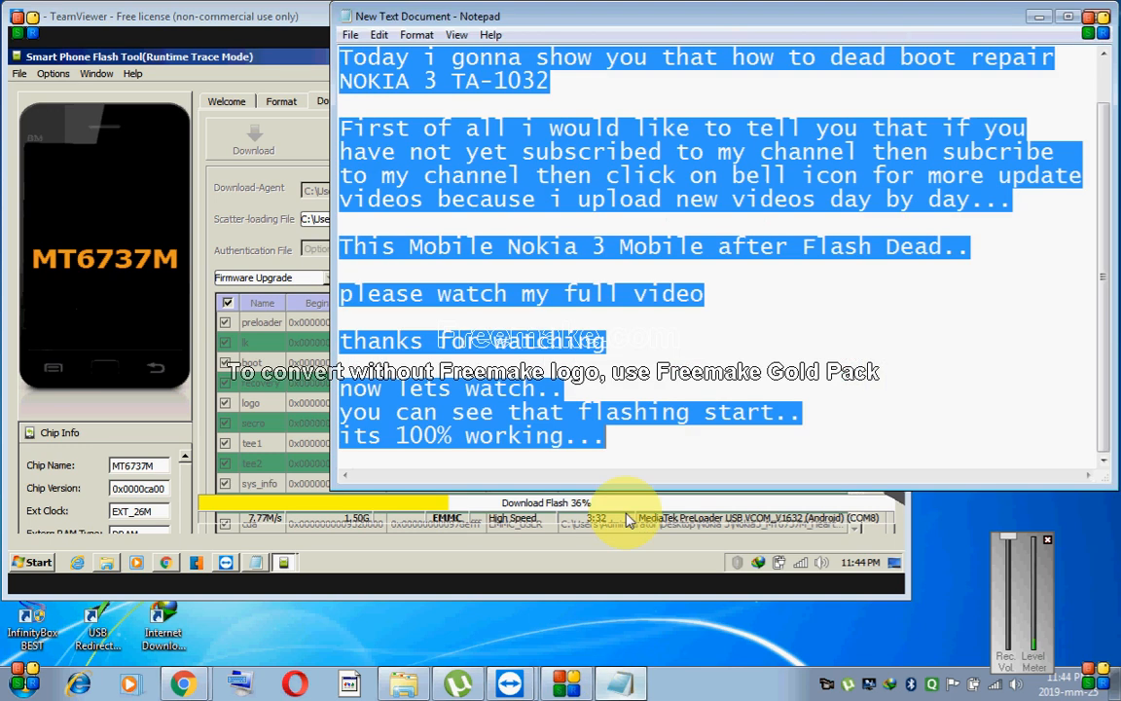